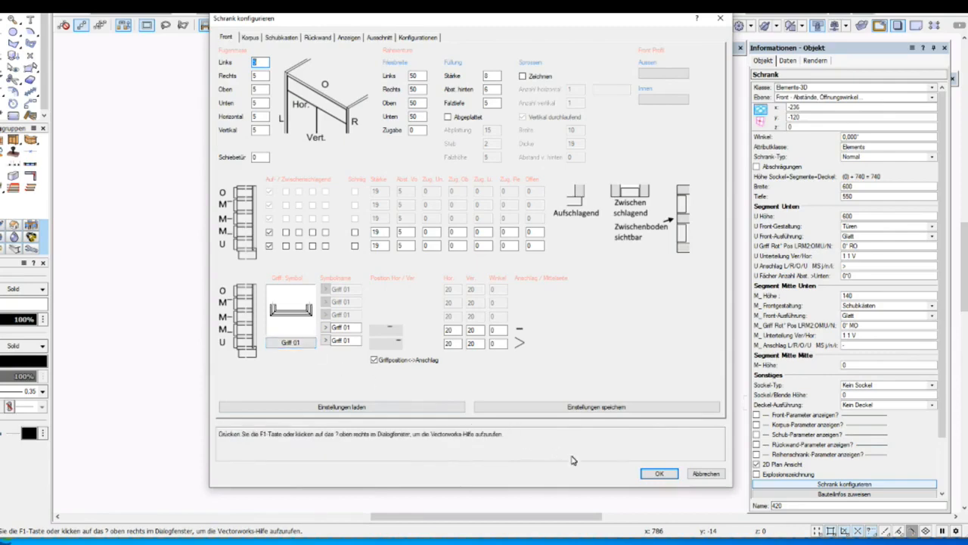
# - Cancel the cabinet configuration and browse the Griffe folder of the Elements Bibliothek in the Zubehör-Manager
pyautogui.click(705, 473)
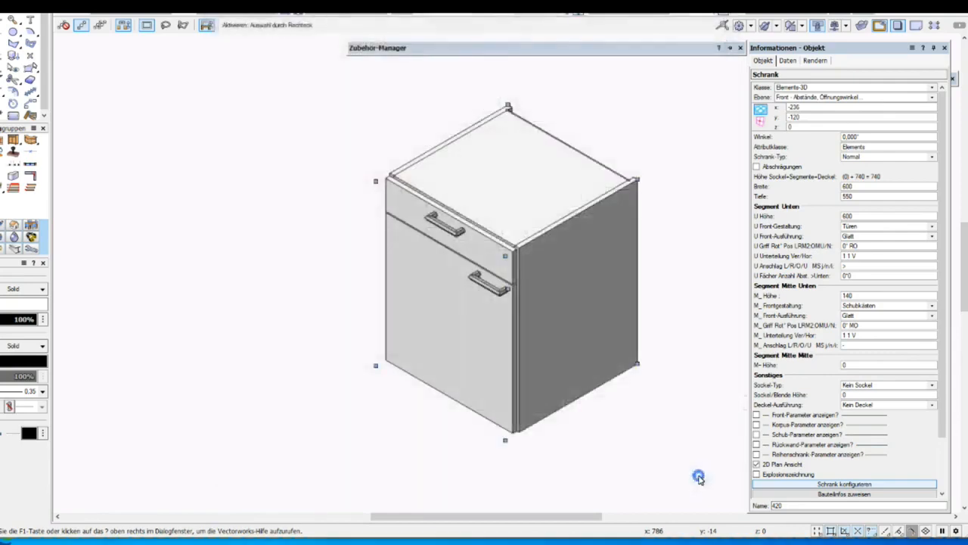
pyautogui.moveTo(636, 53)
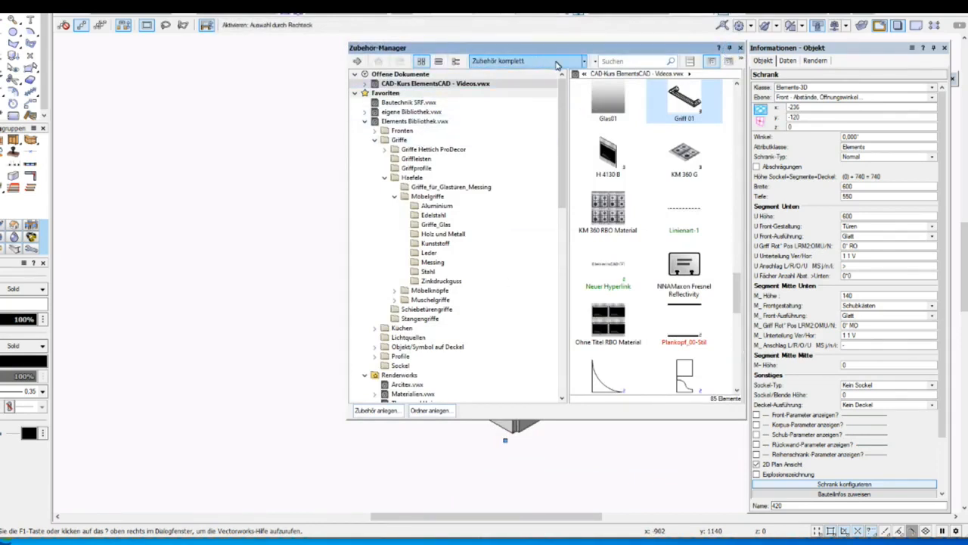
pyautogui.click(398, 140)
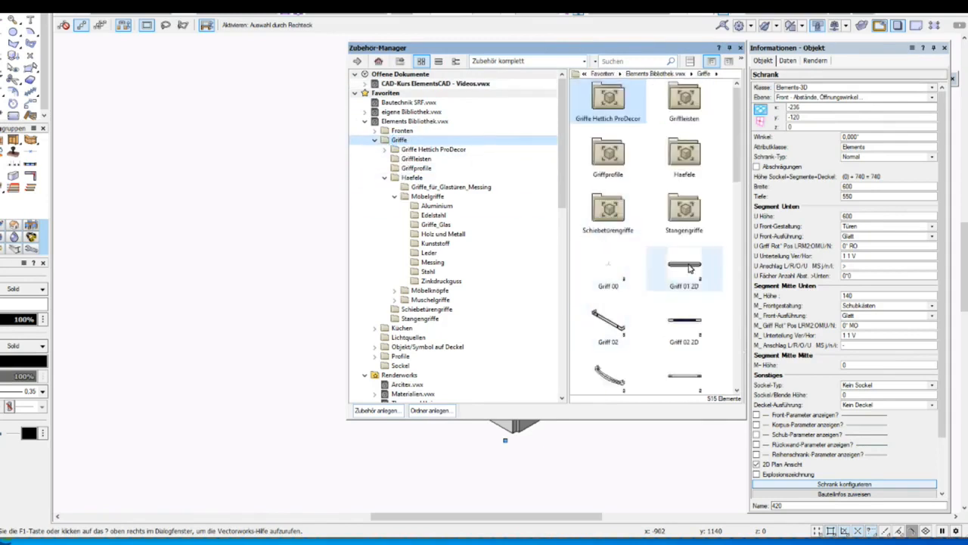
pyautogui.scroll(-5, 694, 272)
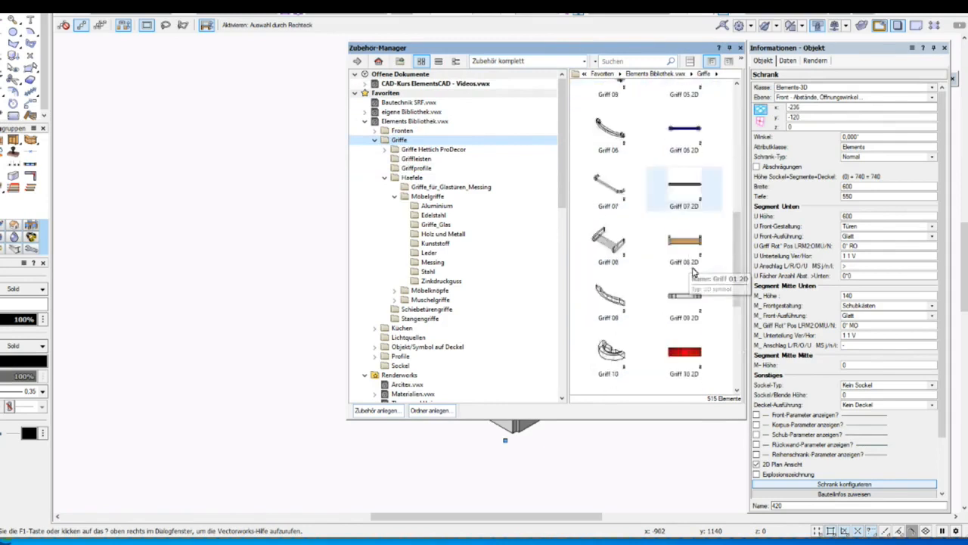
pyautogui.scroll(5, 694, 272)
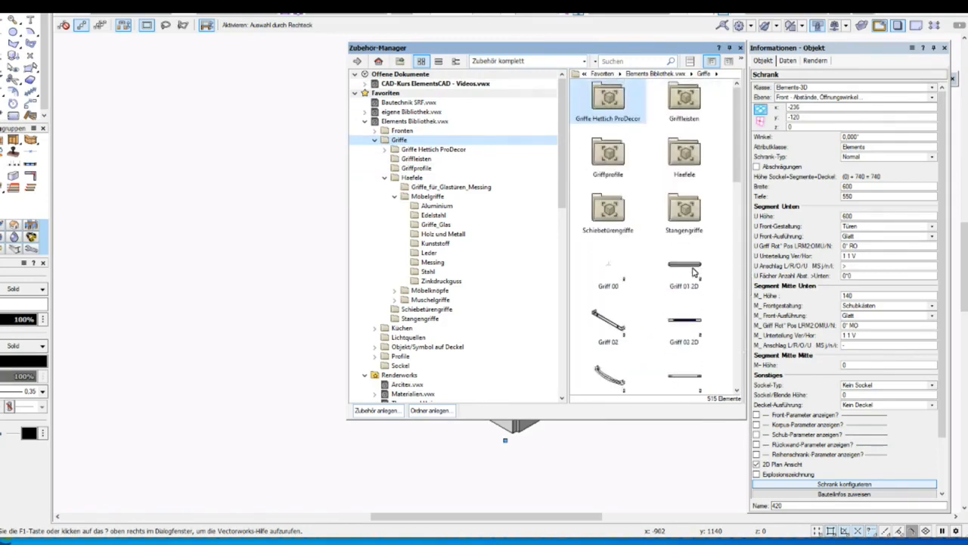
# - Duplicate the handle symbol Griff 01 in the CAD-Kurs ElementsCAD - Videos document under the name Griff 01b
pyautogui.click(449, 85)
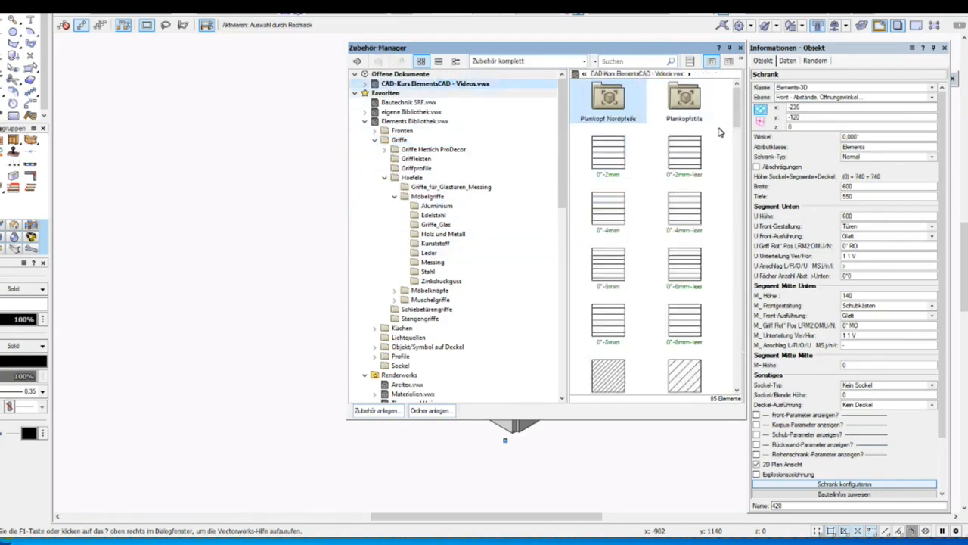
pyautogui.moveTo(735, 118); pyautogui.dragTo(734, 274)
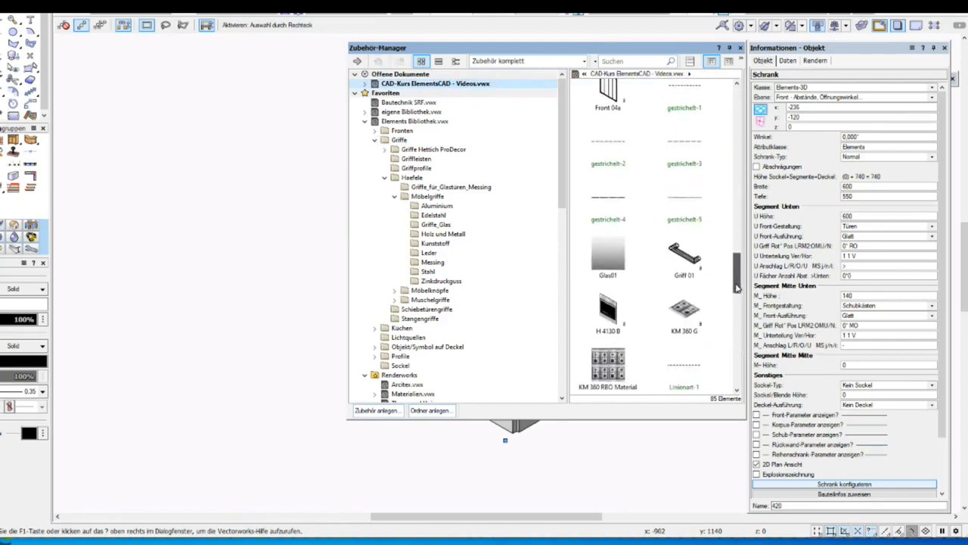
pyautogui.click(695, 261)
pyautogui.rightClick(692, 262)
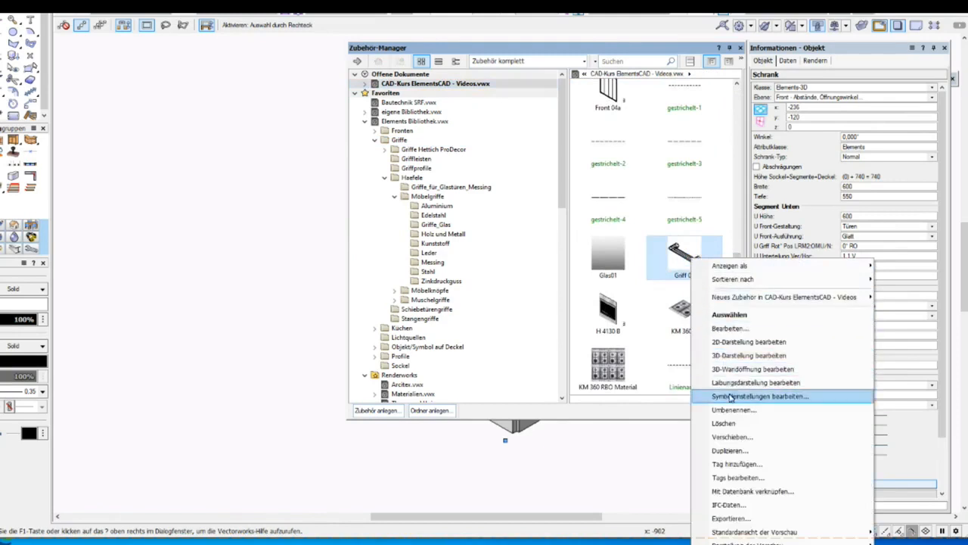
pyautogui.click(730, 450)
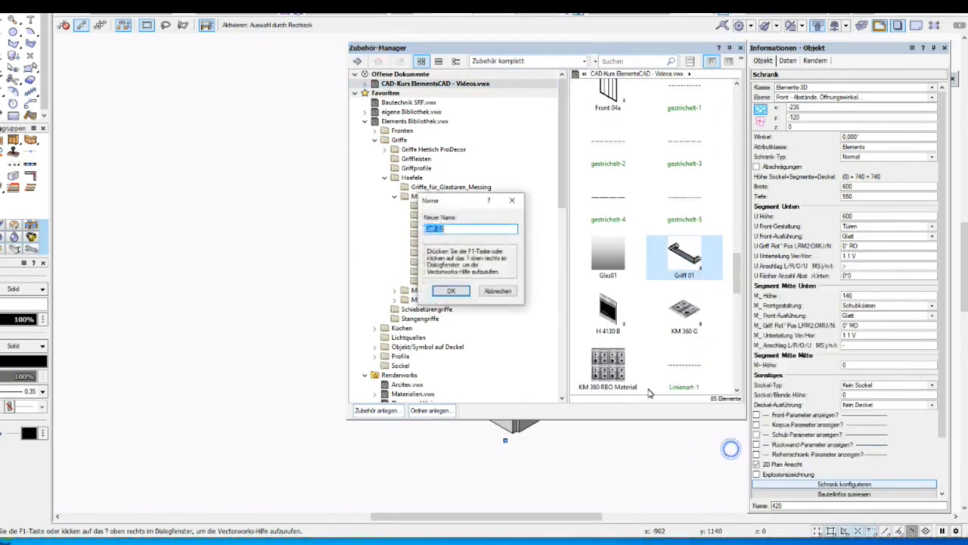
pyautogui.click(444, 229)
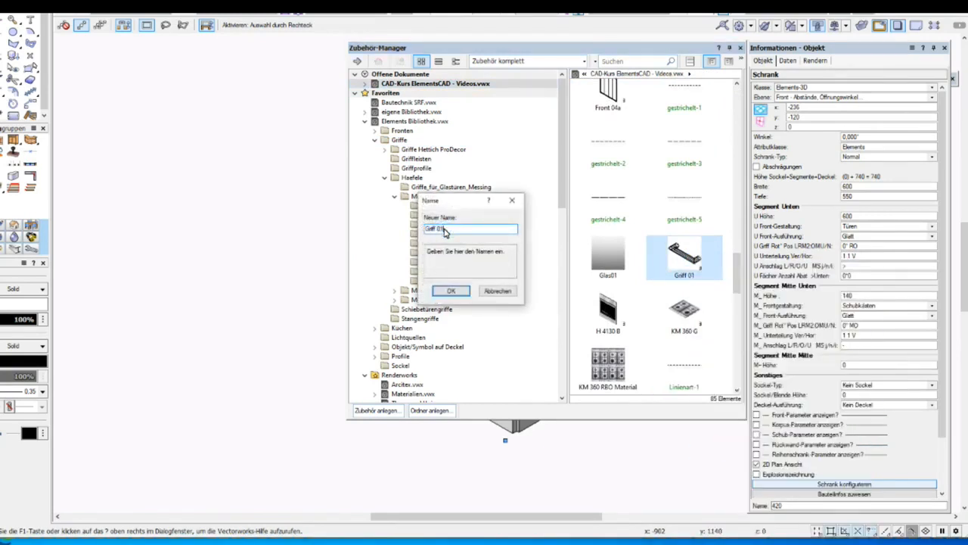
pyautogui.write('b')
pyautogui.press('Return')
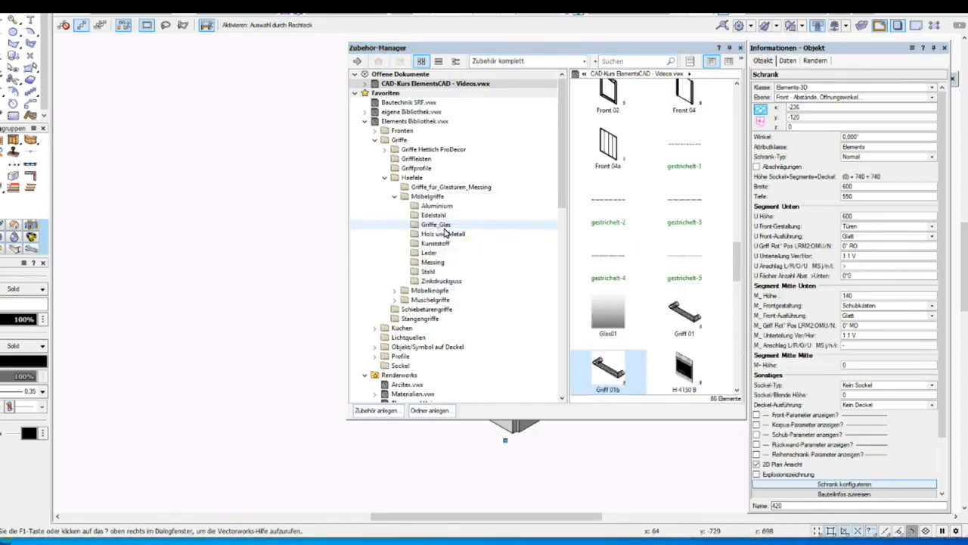
# - Open the 3D representation of the symbol Griff 01b for editing, with the Zubehör-Manager collapsed and the 3D modelling tools shown
pyautogui.rightClick(605, 372)
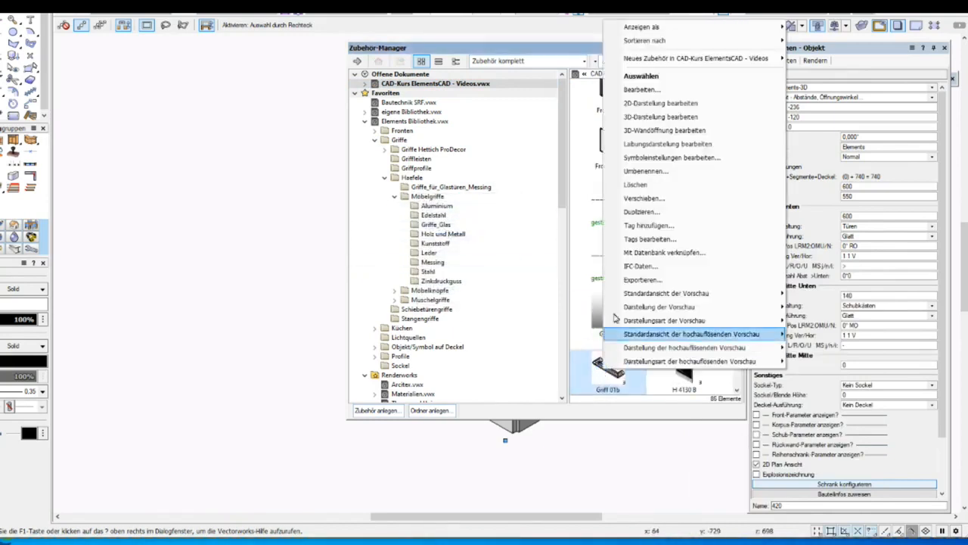
pyautogui.click(661, 119)
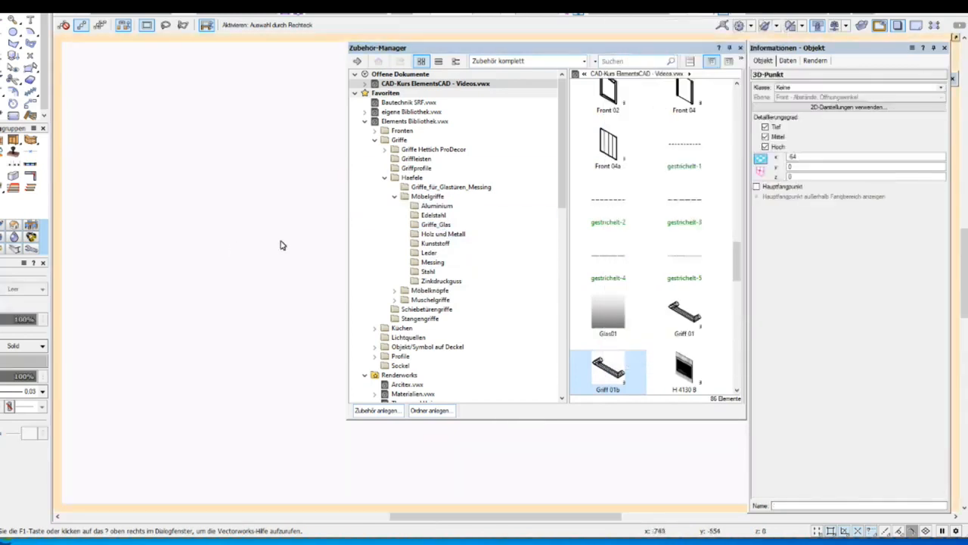
pyautogui.click(730, 48)
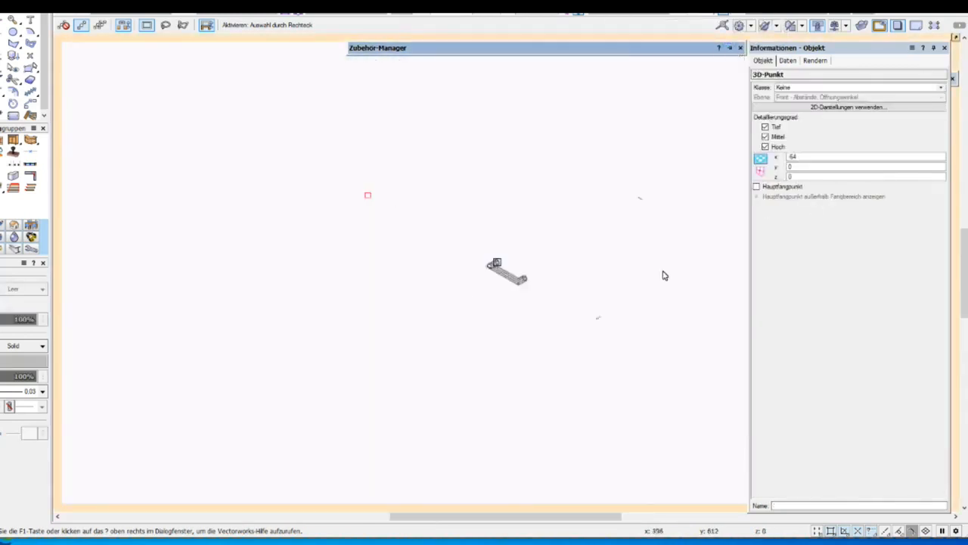
pyautogui.scroll(5, 514, 276)
pyautogui.scroll(3, 374, 138)
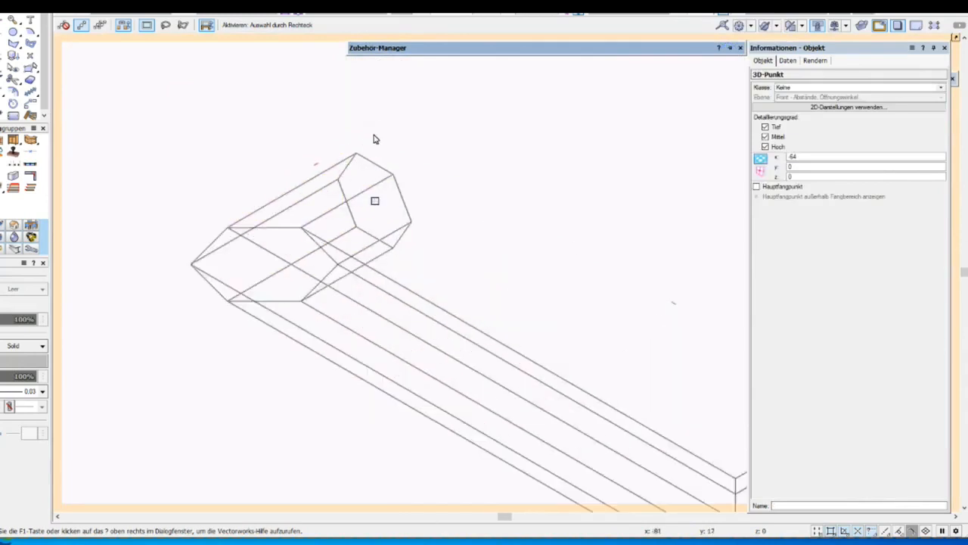
pyautogui.click(2, 237)
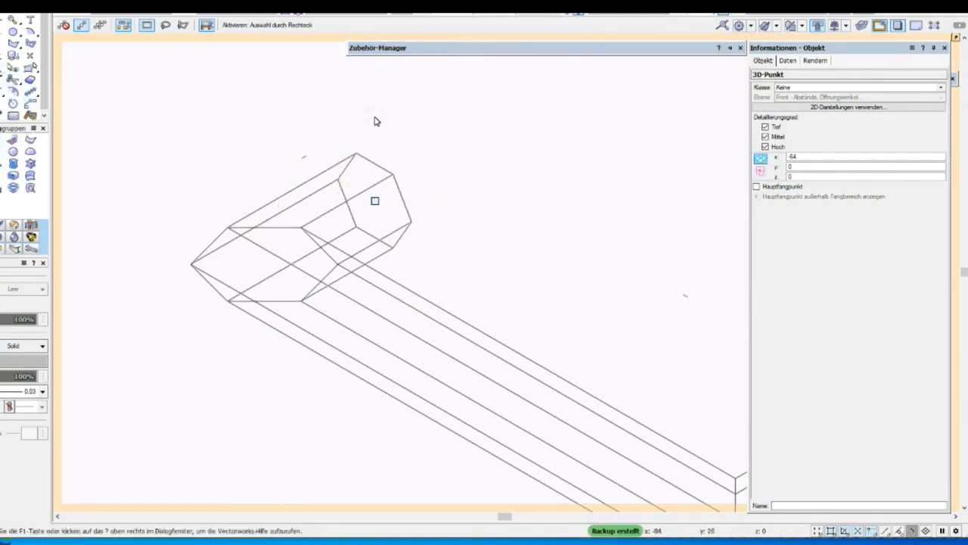
pyautogui.scroll(-1, 374, 121)
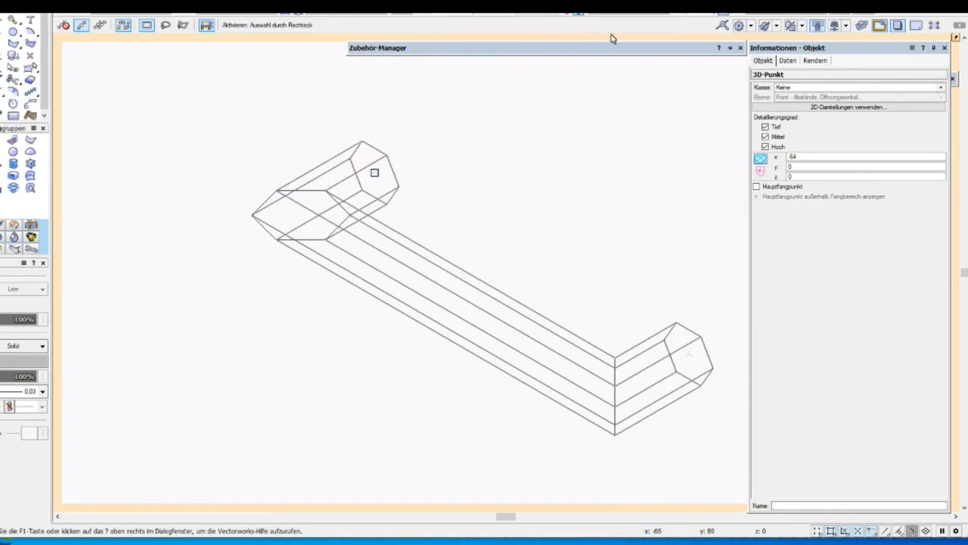
# - Examine the handle geometry and its insertion point from above and from the front
pyautogui.click(635, 13)
pyautogui.click(635, 22)
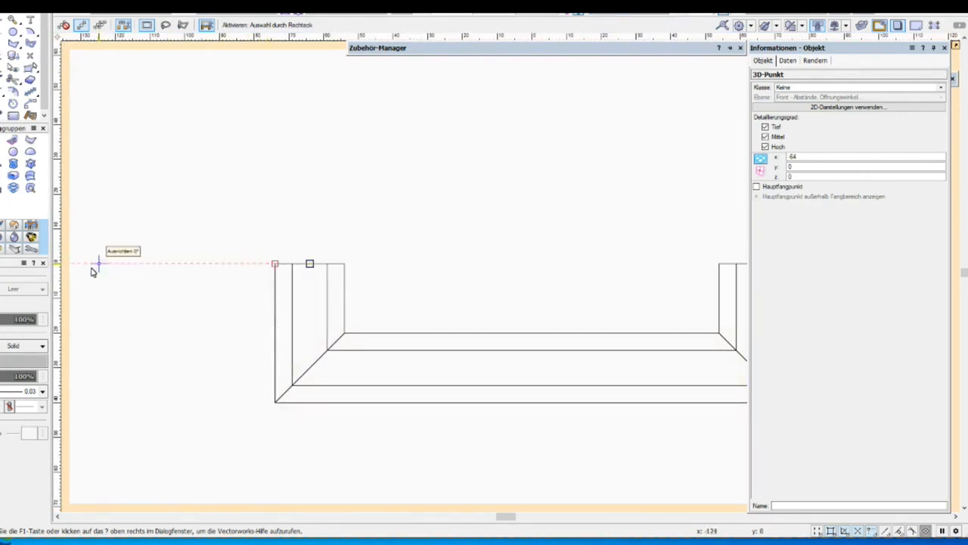
pyautogui.click(531, 264)
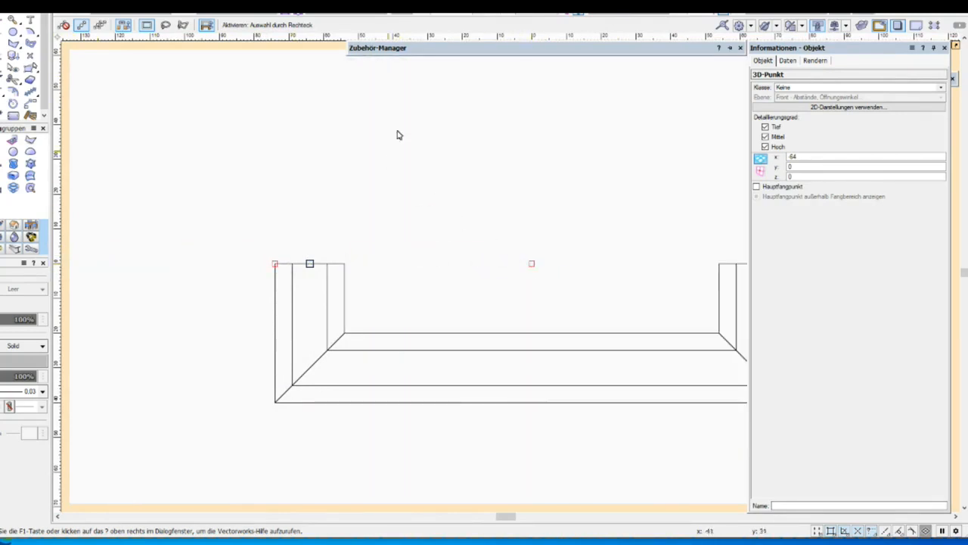
pyautogui.click(622, 26)
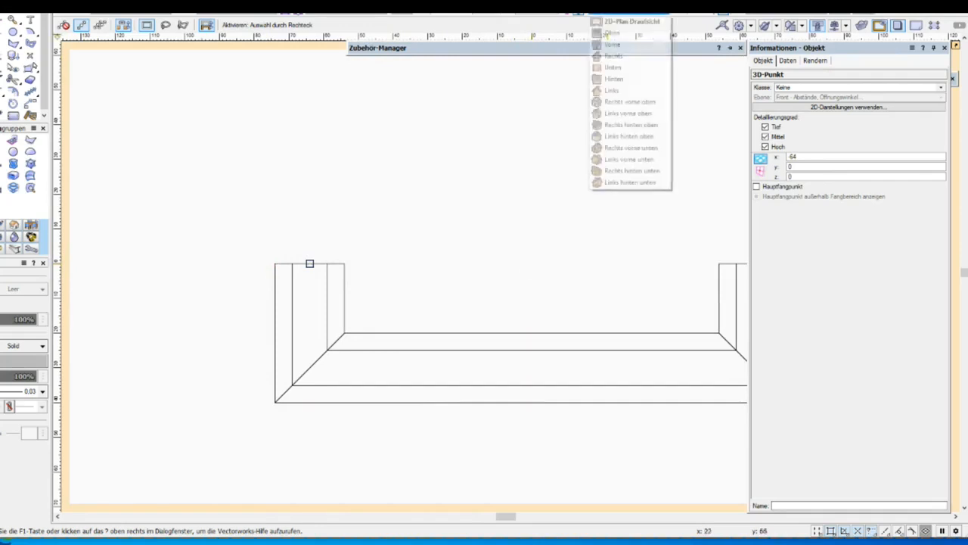
pyautogui.click(620, 45)
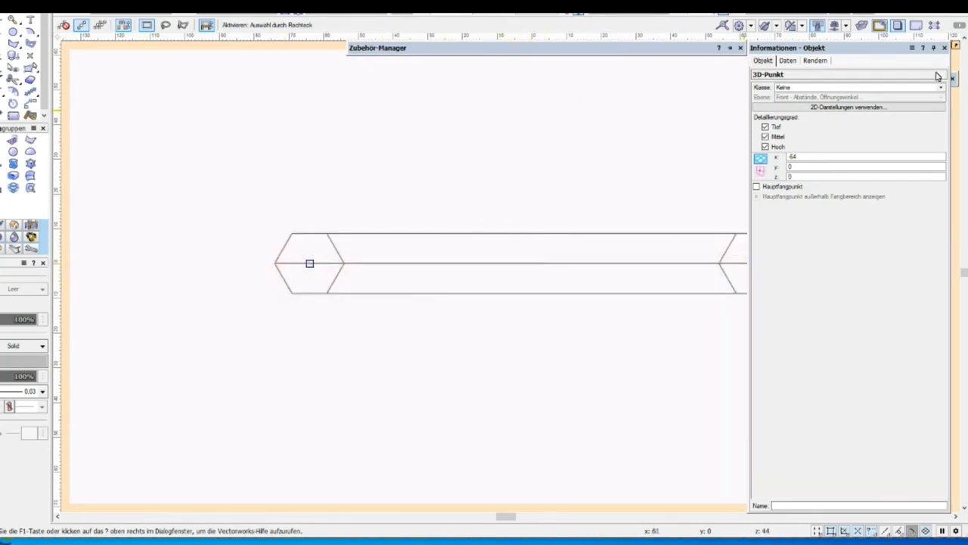
# - Fill all objects of the handle symbol with the dark red colour Classic 190 and exit symbol editing
pyautogui.scroll(-3, 253, 229)
pyautogui.moveTo(214, 204); pyautogui.dragTo(447, 279)
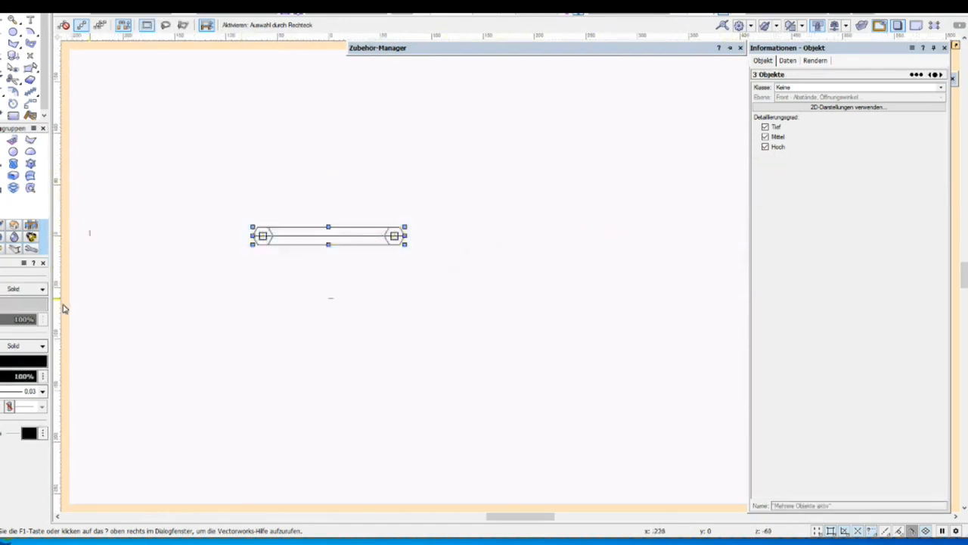
pyautogui.click(17, 306)
pyautogui.click(17, 306)
pyautogui.click(17, 306)
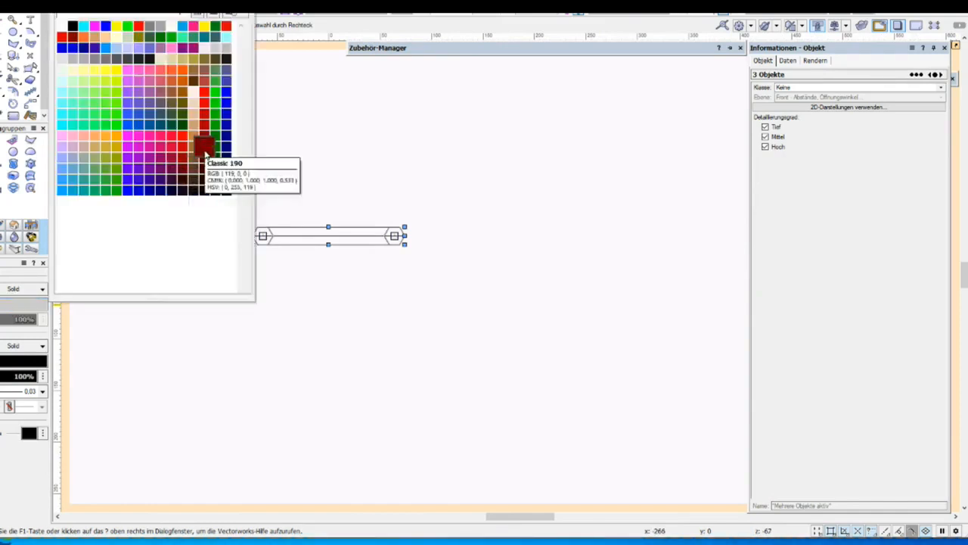
pyautogui.click(203, 152)
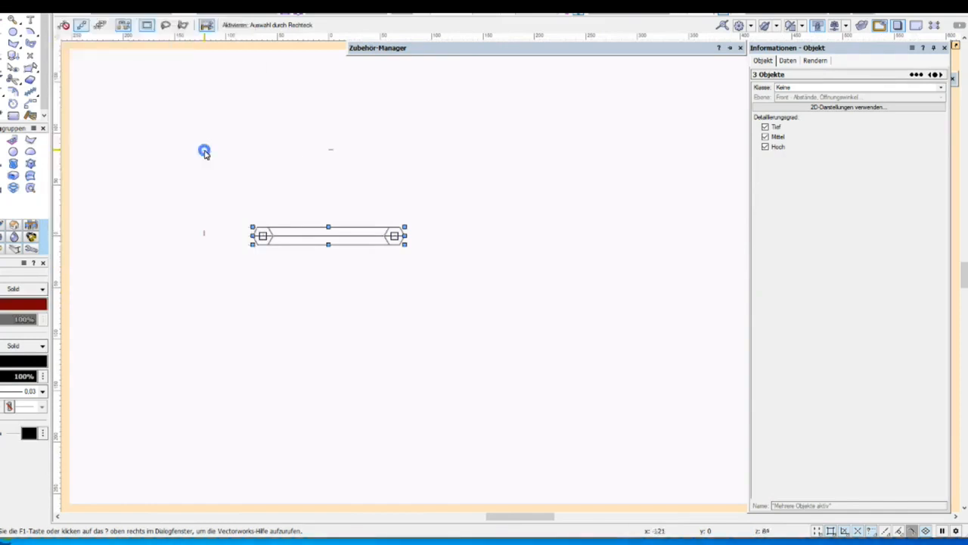
pyautogui.click(957, 47)
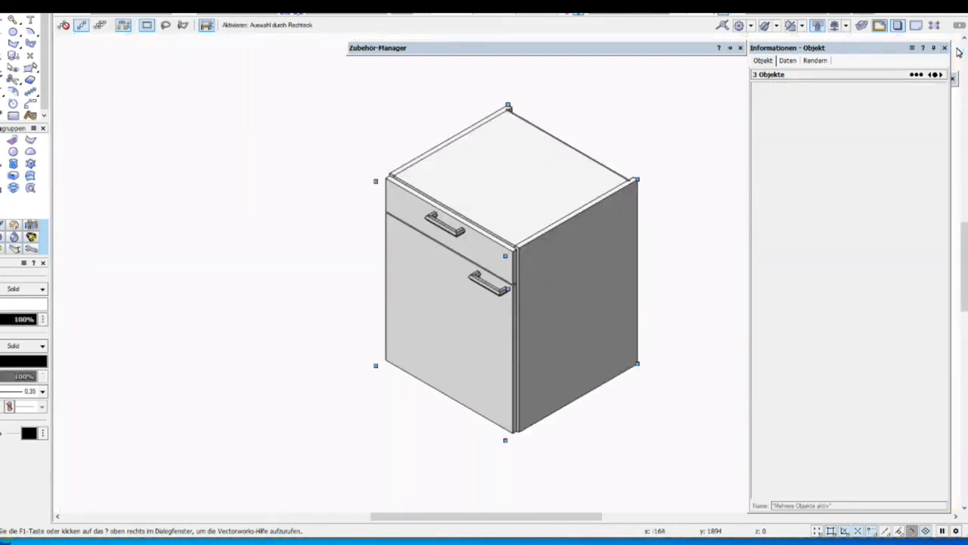
# - Assign the handle symbol Griff 01b to the cabinet's drawer and door segments in the front configuration
pyautogui.doubleClick(634, 194)
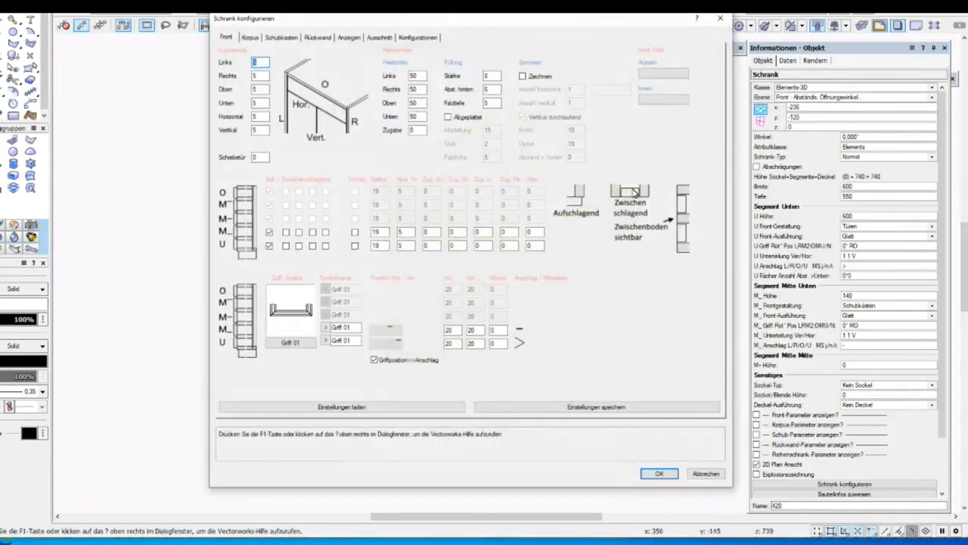
pyautogui.click(289, 343)
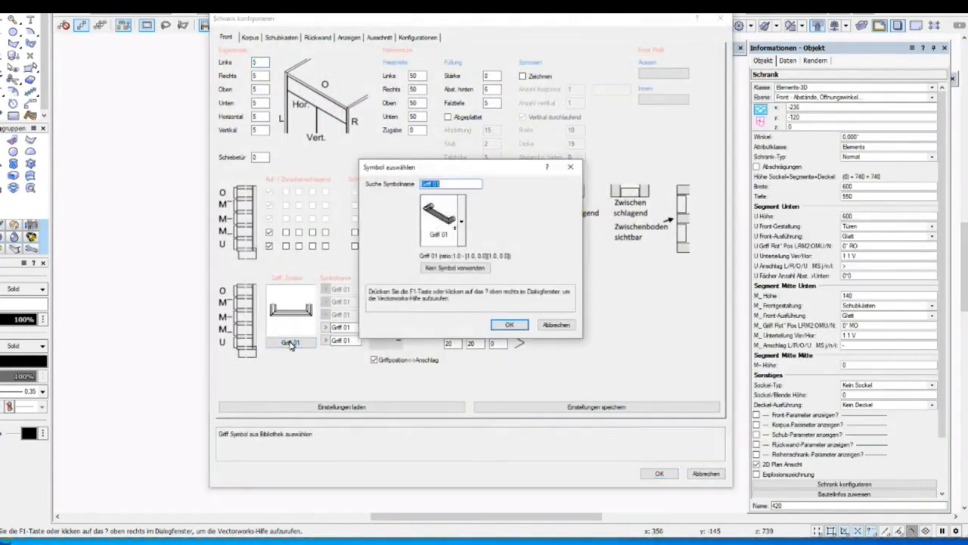
pyautogui.click(463, 218)
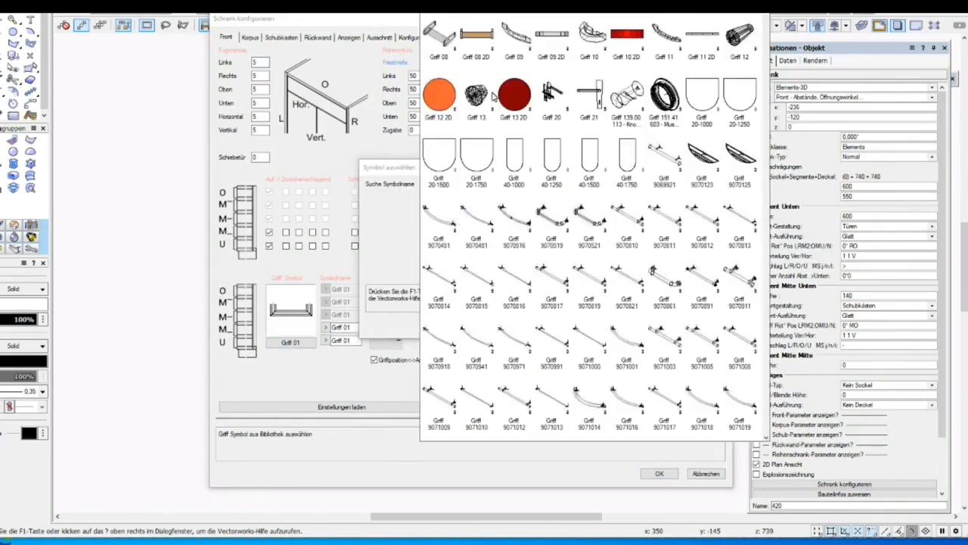
pyautogui.press('Escape')
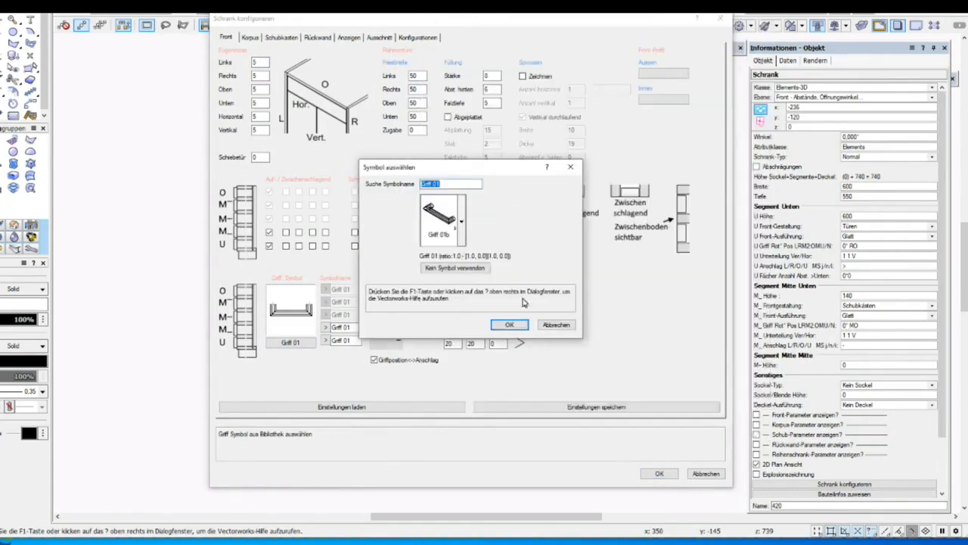
pyautogui.click(506, 326)
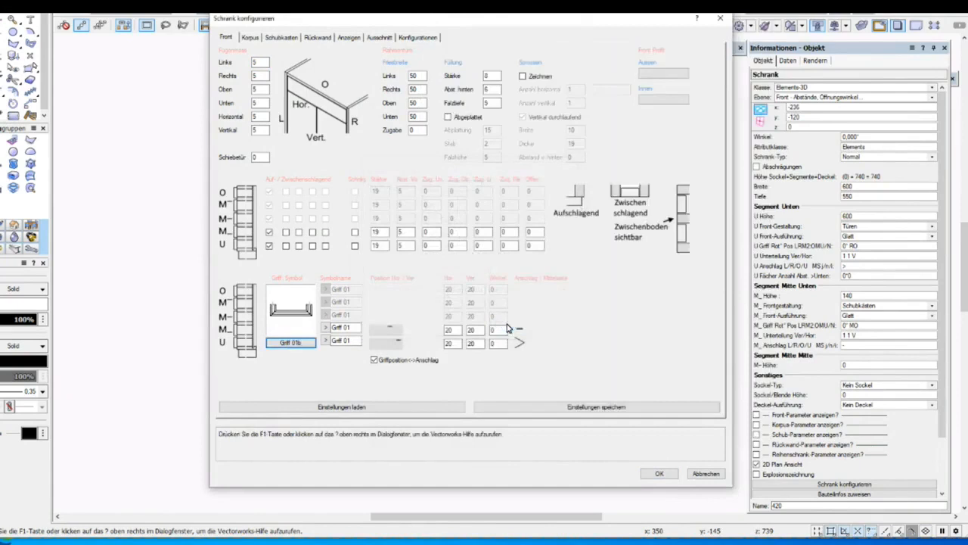
pyautogui.click(325, 343)
pyautogui.click(658, 473)
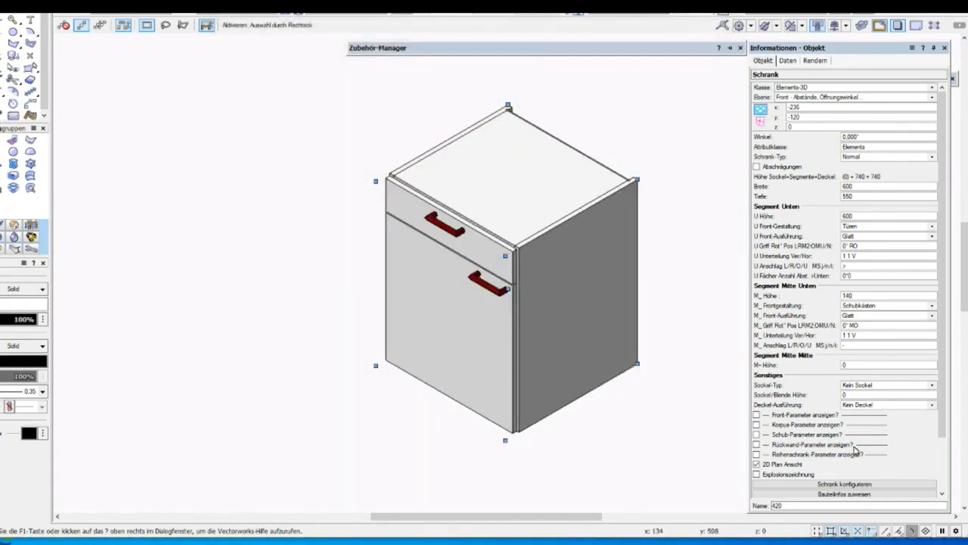
# - Search for Griff 100 in the front configuration's handle library and choose the curved handle symbol Griff 100.55.001
pyautogui.click(859, 485)
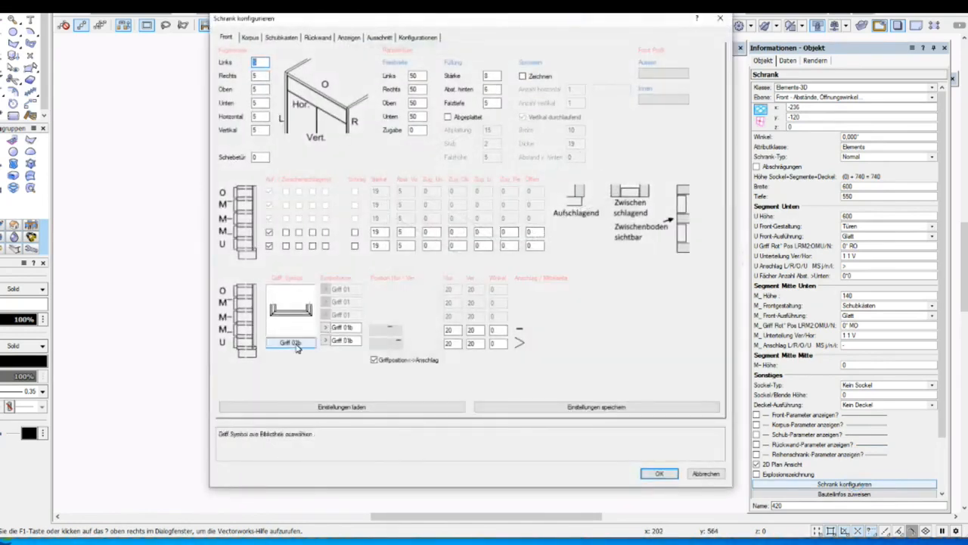
pyautogui.click(295, 344)
pyautogui.click(446, 186)
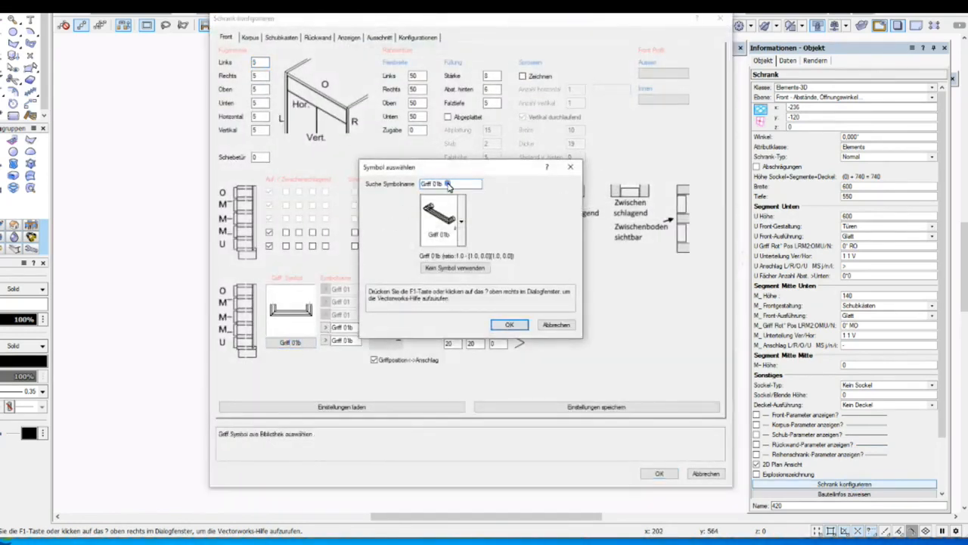
pyautogui.press('BackSpace')
pyautogui.press('BackSpace')
pyautogui.press('BackSpace')
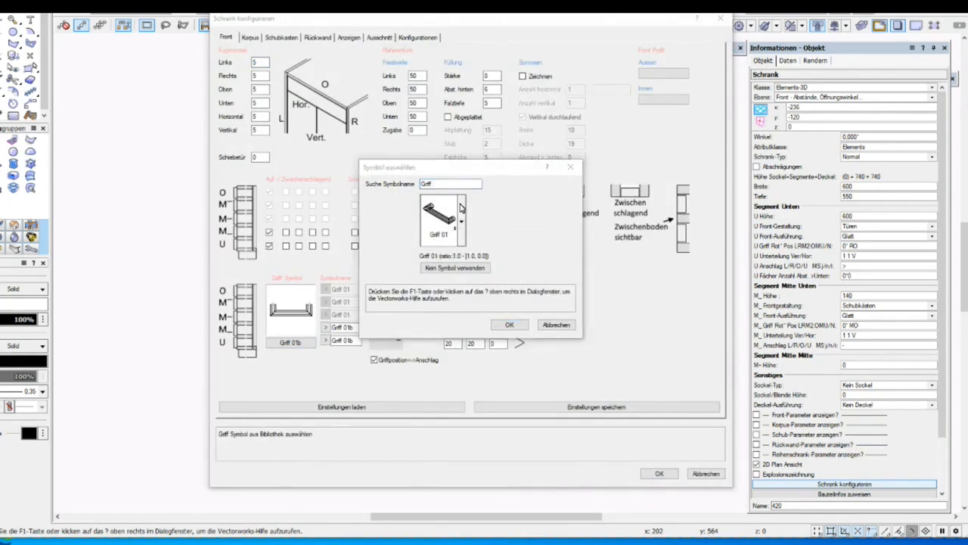
pyautogui.write('100')
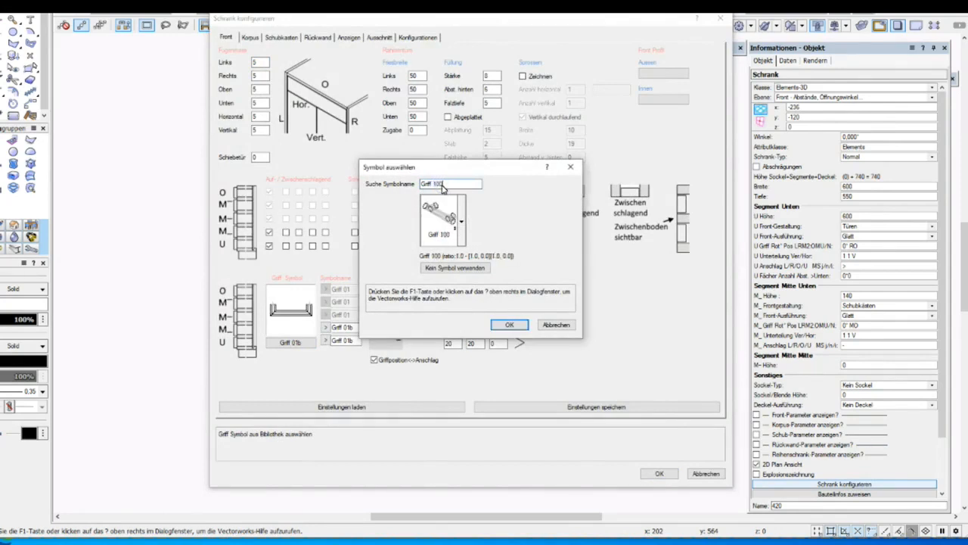
pyautogui.click(438, 219)
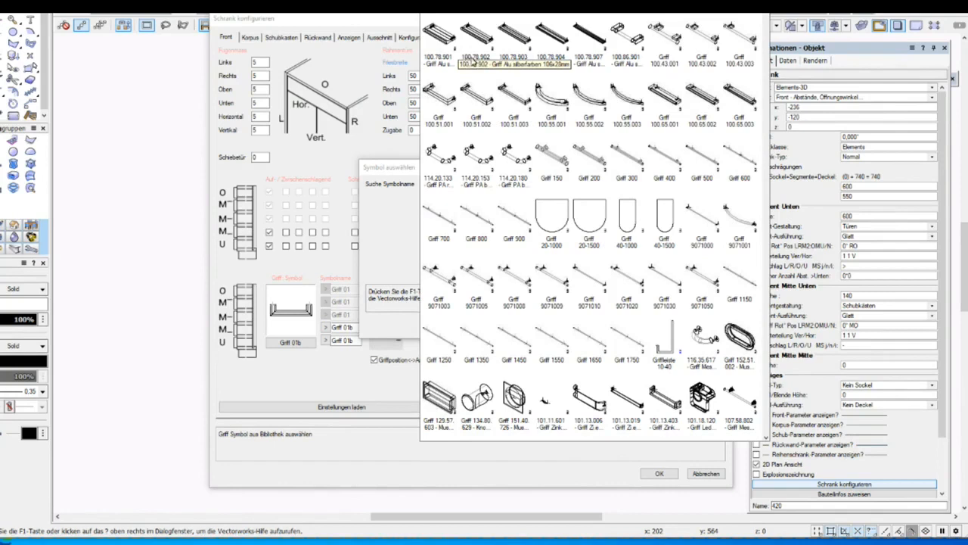
pyautogui.click(559, 110)
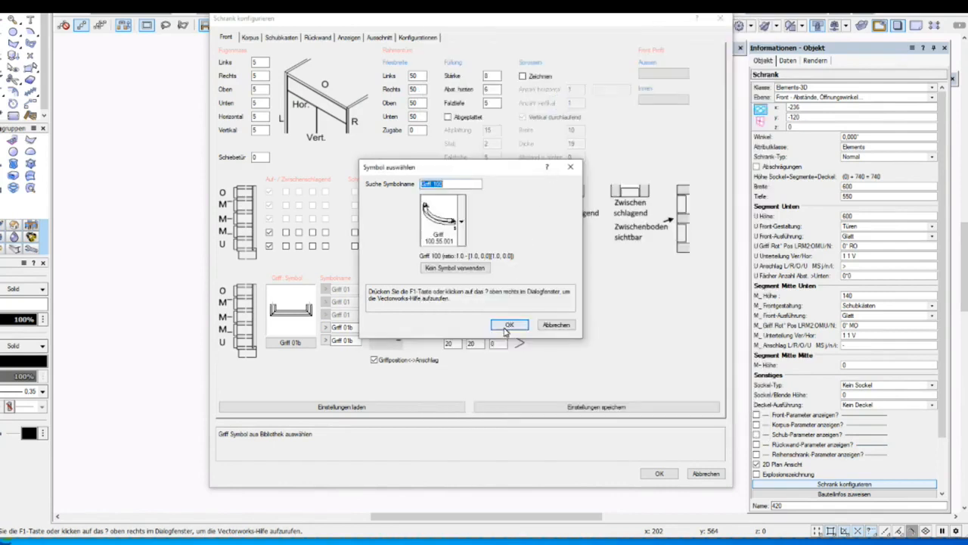
pyautogui.click(513, 327)
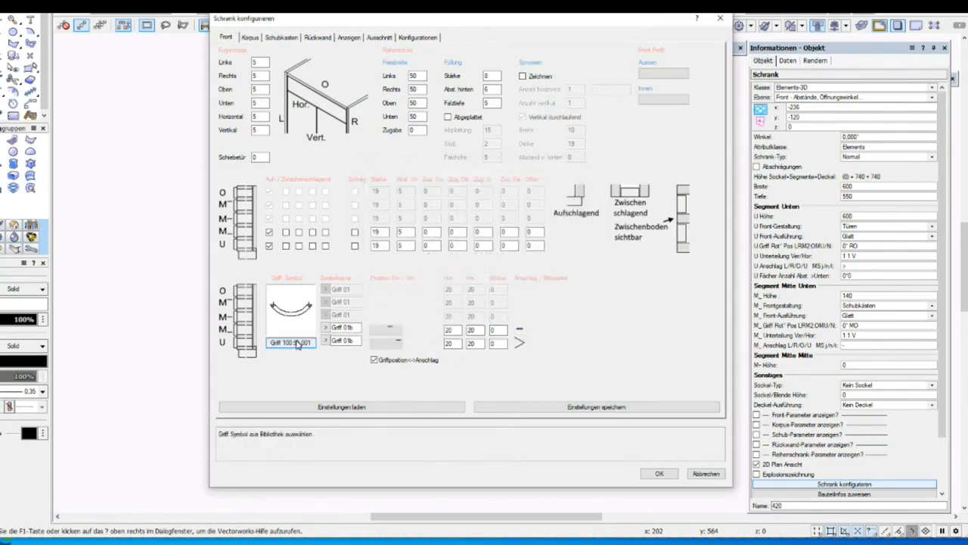
# - Choose the handle profile Griffleiste 10-40 and assign it to the lower door segment
pyautogui.click(295, 343)
pyautogui.click(462, 222)
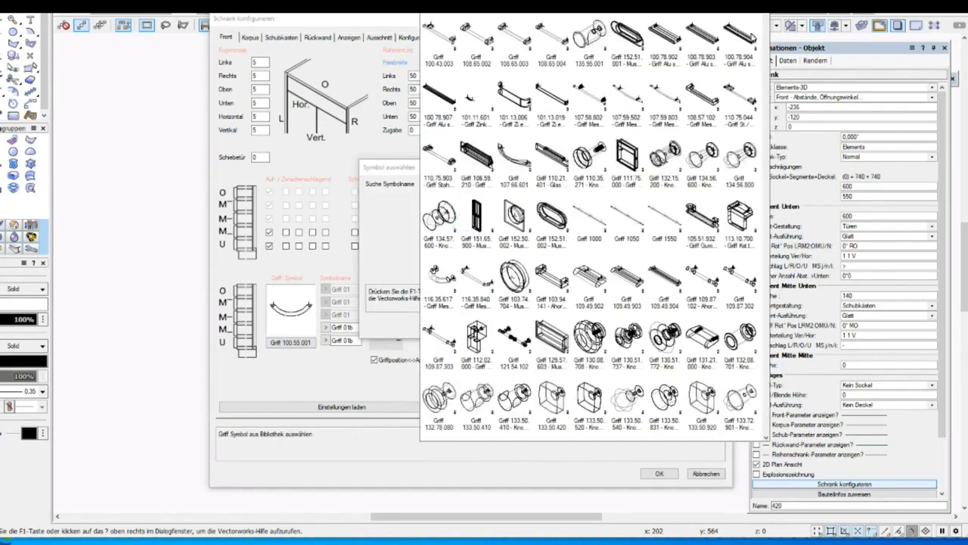
pyautogui.moveTo(766, 76); pyautogui.dragTo(776, 444)
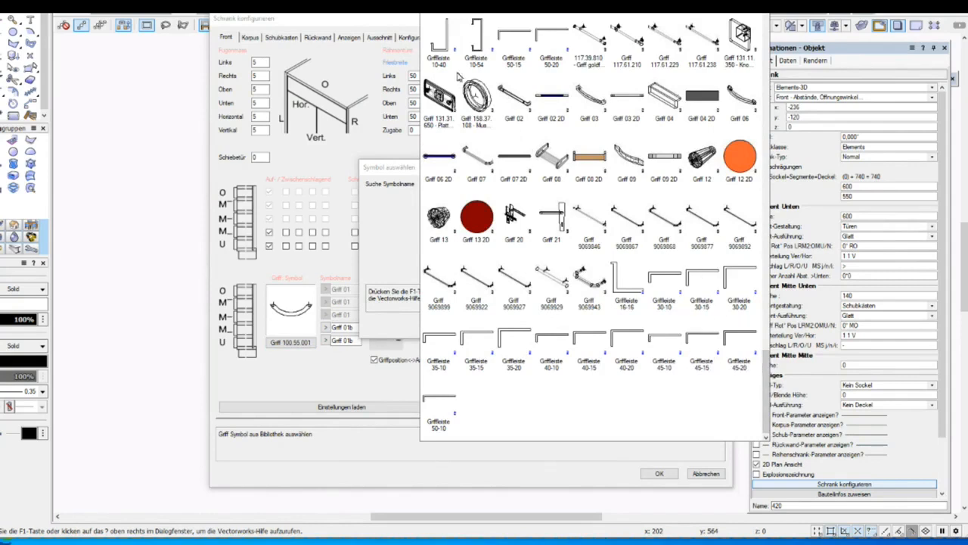
pyautogui.click(444, 46)
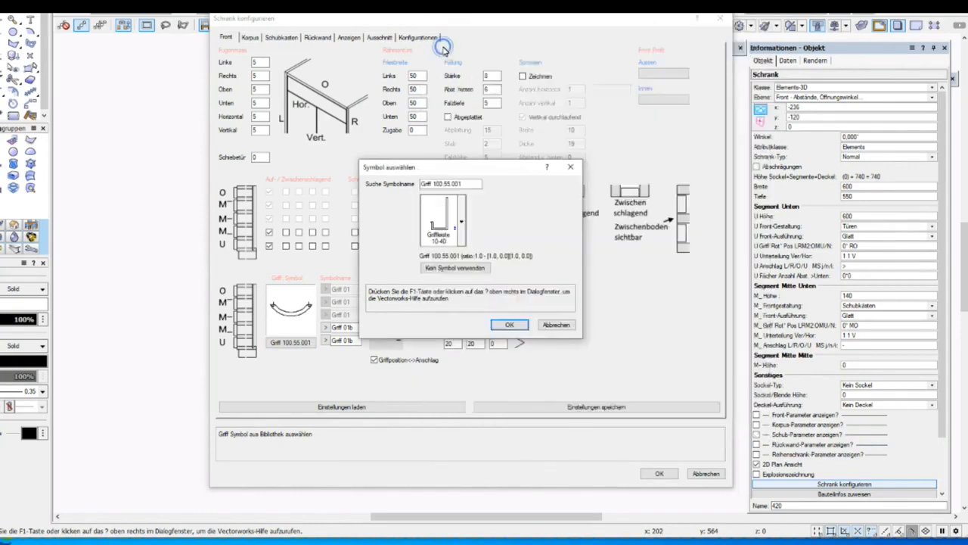
pyautogui.click(512, 325)
pyautogui.click(326, 342)
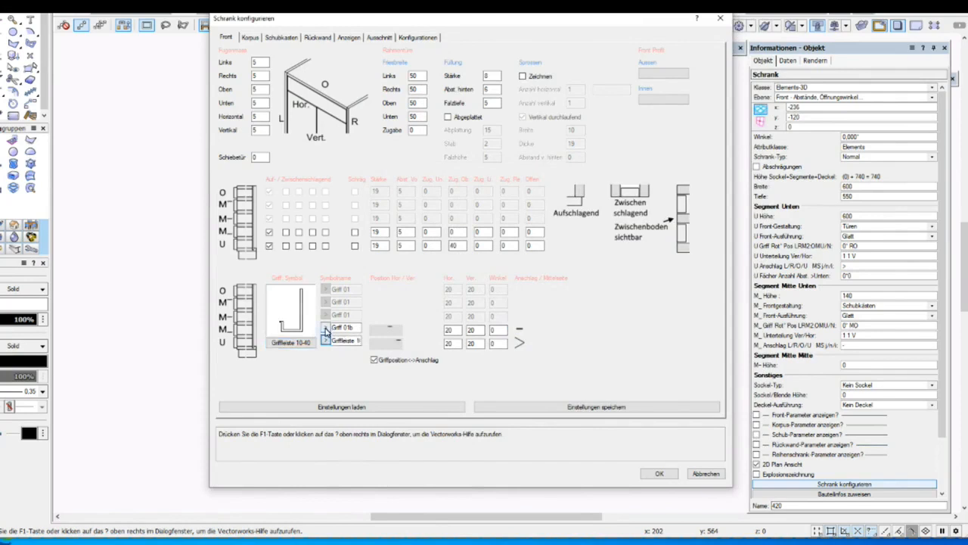
# - Try the handle profile Griffleiste 10-54 on the drawer segment, apply the configuration, and undo the handle changes on the cabinet
pyautogui.click(325, 330)
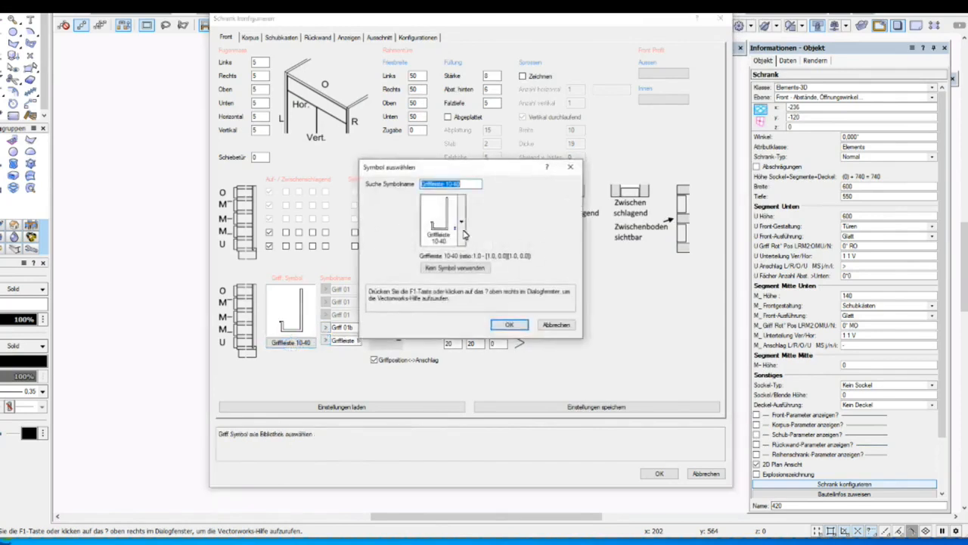
pyautogui.click(463, 231)
pyautogui.moveTo(766, 83); pyautogui.dragTo(776, 388)
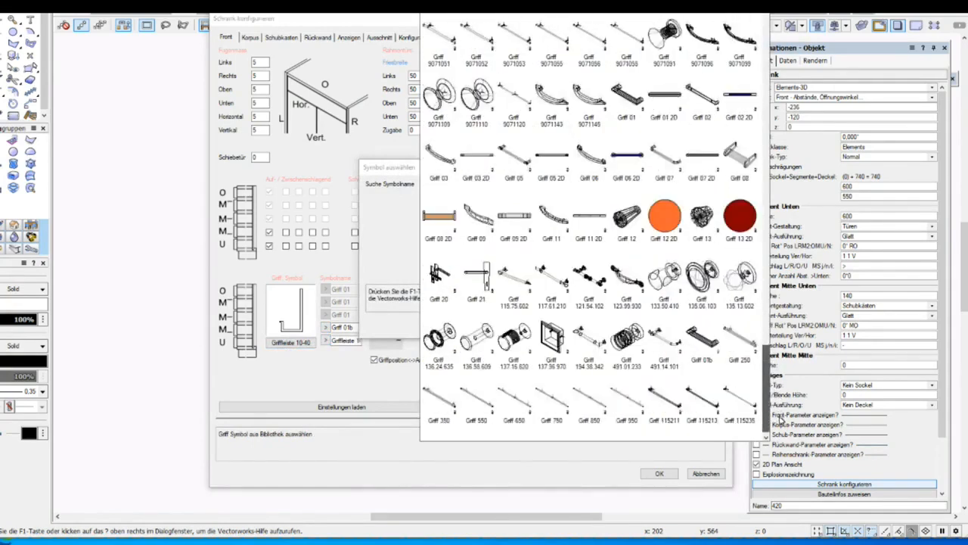
pyautogui.scroll(-1, 780, 421)
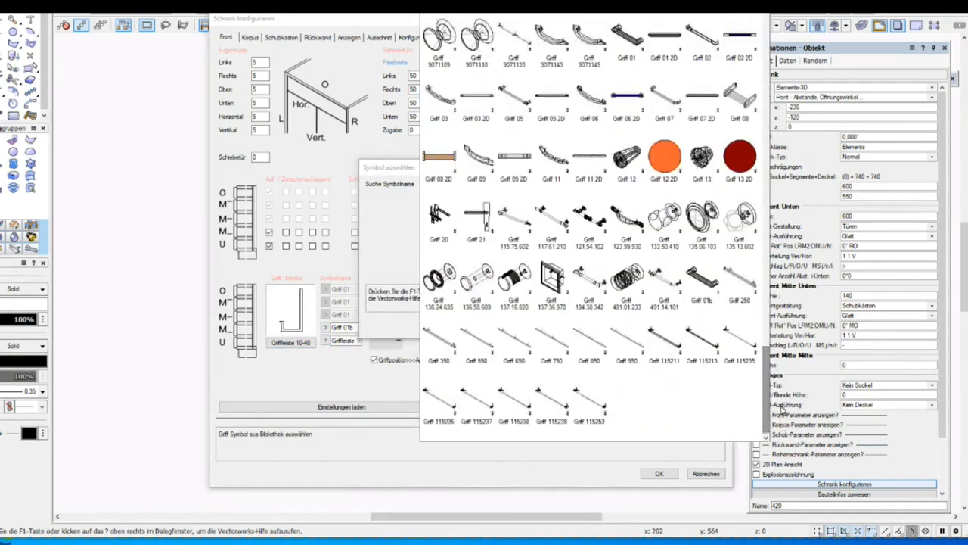
pyautogui.moveTo(767, 386); pyautogui.dragTo(767, 299)
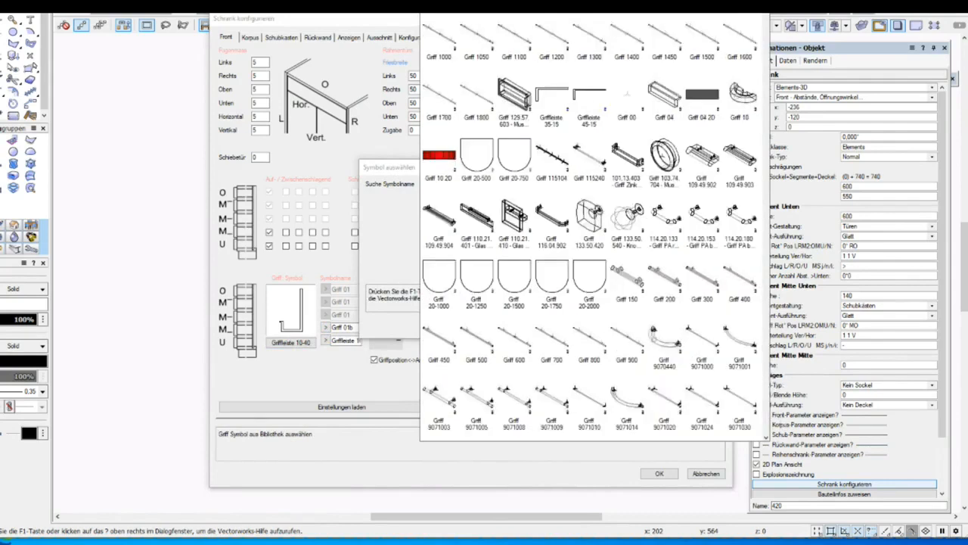
pyautogui.press('Escape')
pyautogui.click(509, 324)
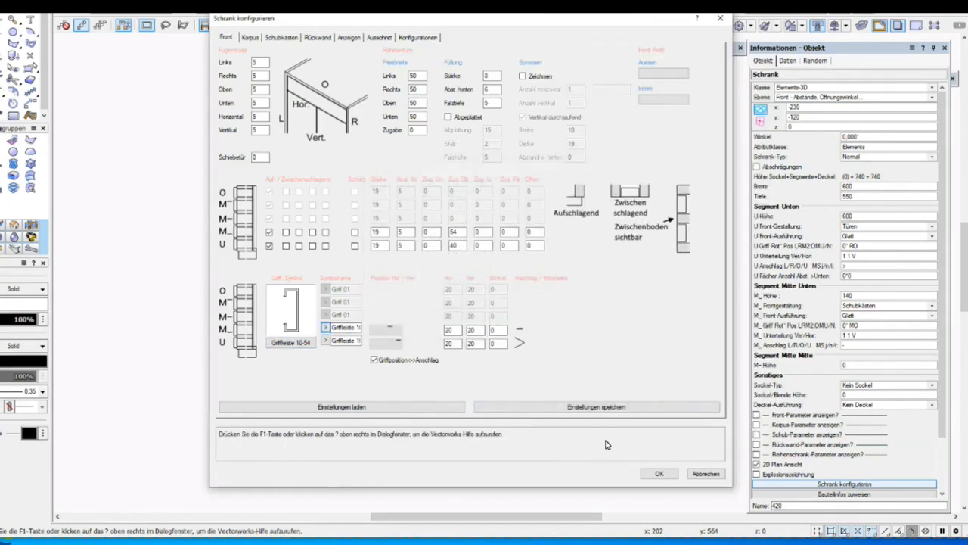
pyautogui.click(661, 473)
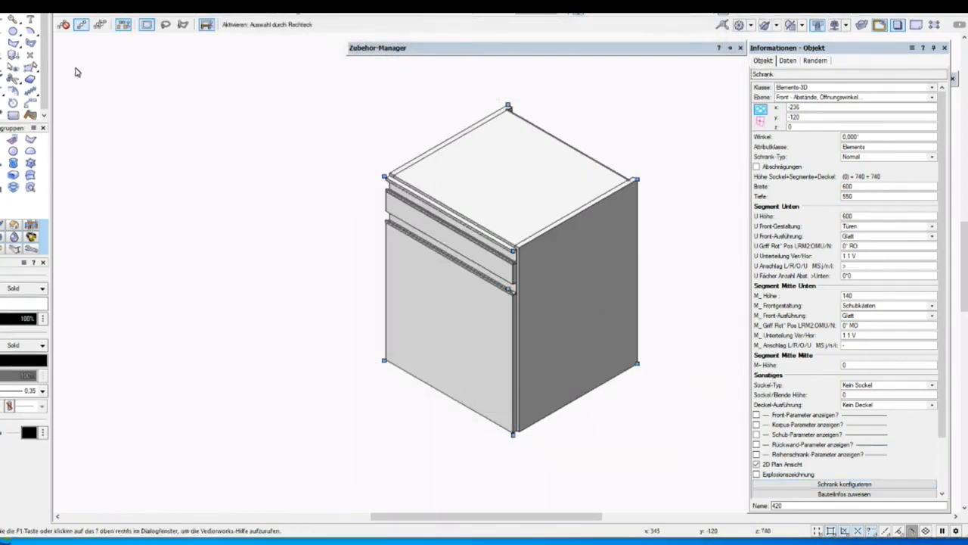
pyautogui.click(18, 3)
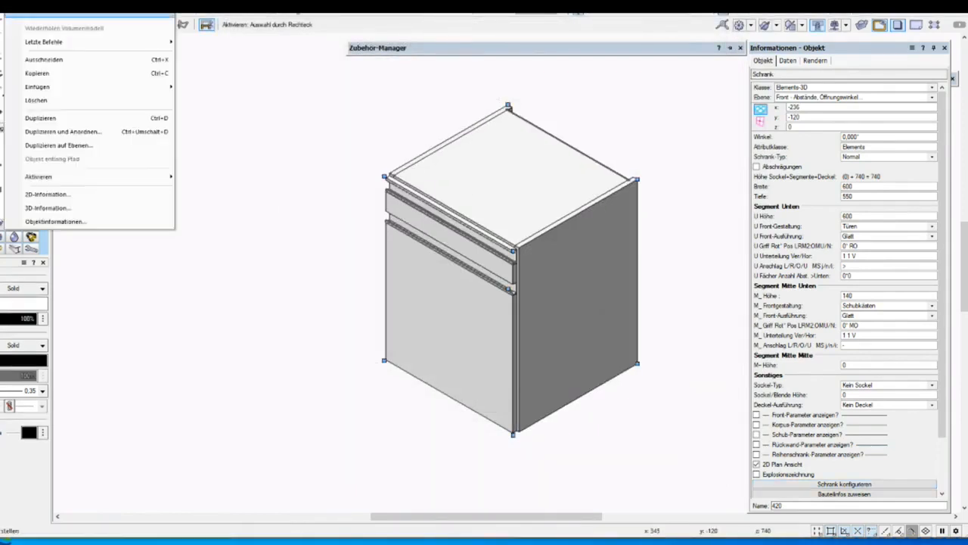
pyautogui.click(46, 14)
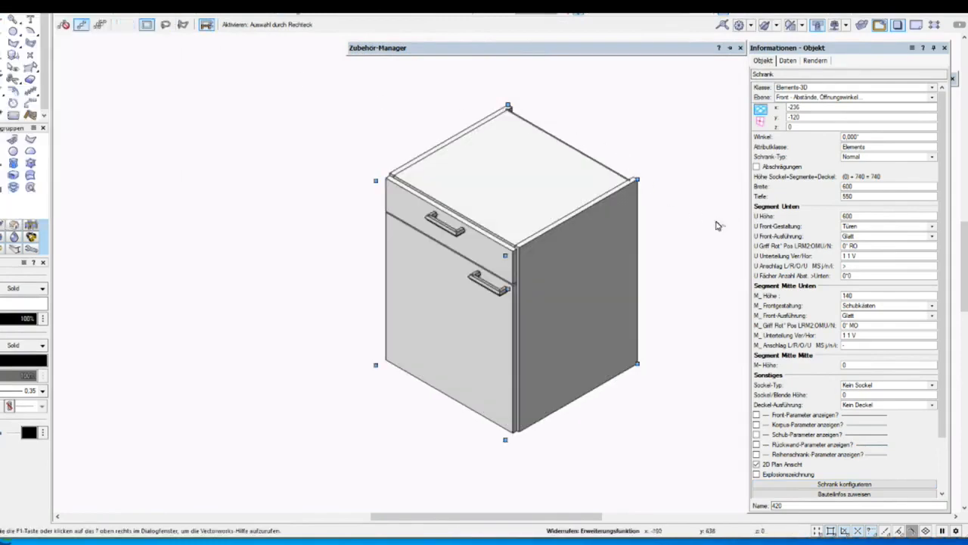
# - Cycle the lower door's hinge direction through its options in the front configuration, ending with the right-pointing symbol
pyautogui.click(846, 483)
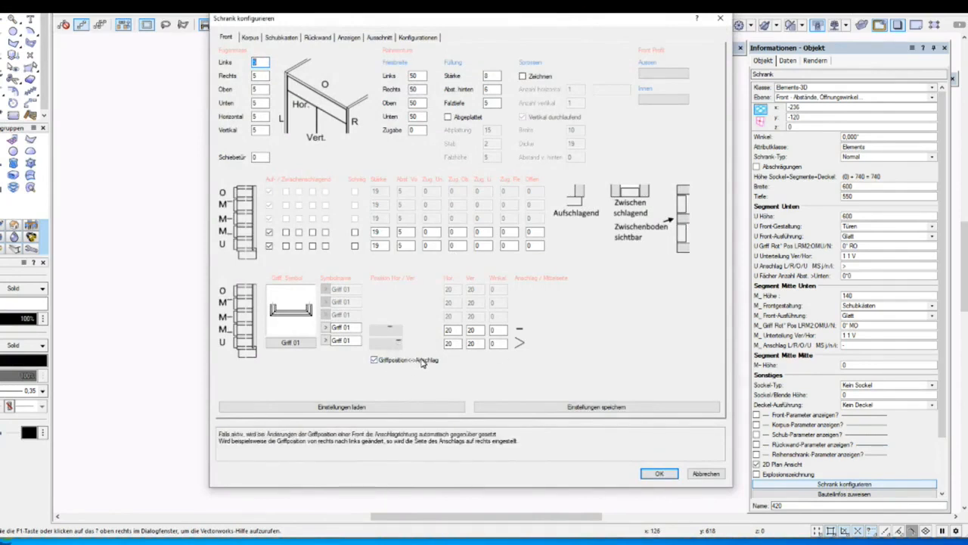
pyautogui.click(519, 345)
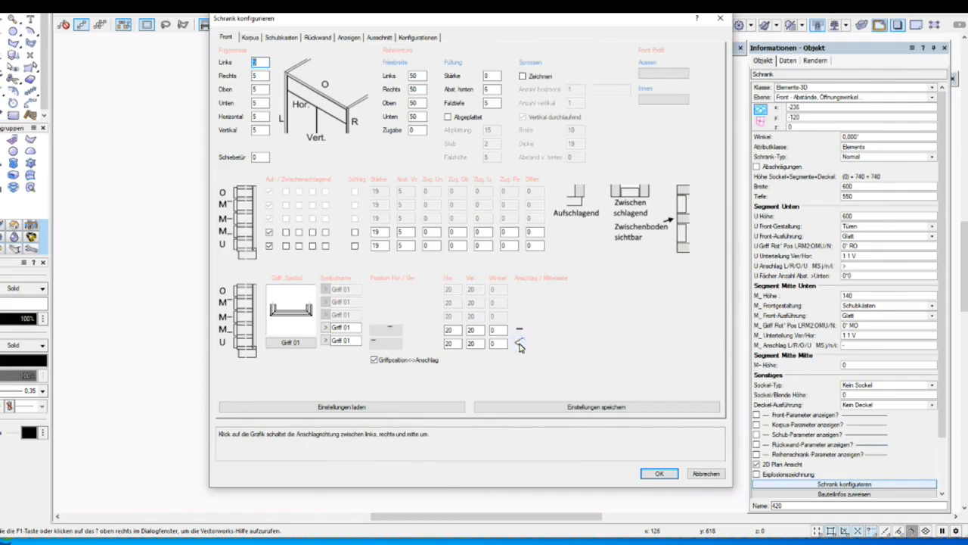
pyautogui.click(519, 345)
pyautogui.click(519, 345)
pyautogui.click(520, 345)
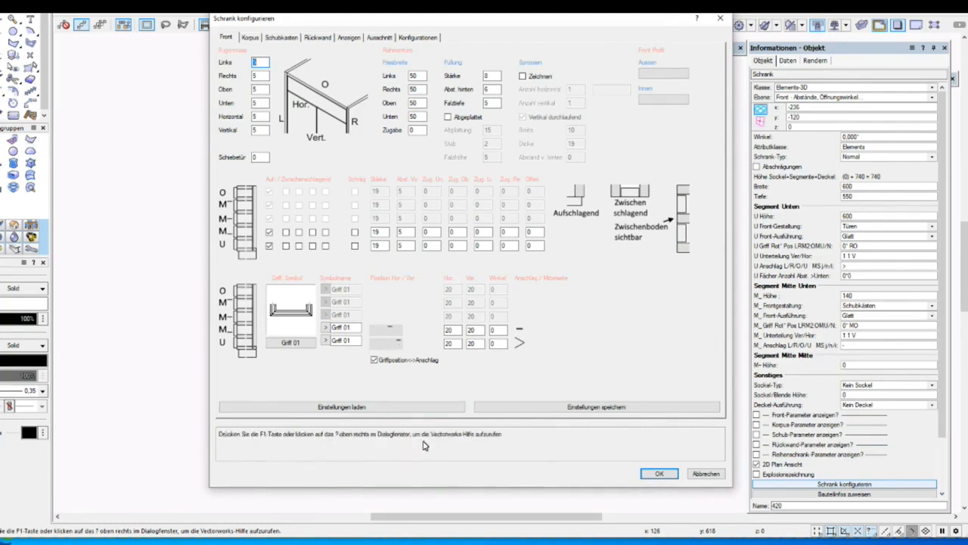
# - Cycle the lower door's handle position to left middle (LM), apply it to the cabinet, and undo the change
pyautogui.click(372, 350)
pyautogui.click(373, 349)
pyautogui.click(373, 349)
pyautogui.click(373, 349)
pyautogui.click(373, 348)
pyautogui.click(373, 348)
pyautogui.click(373, 349)
pyautogui.click(372, 348)
pyautogui.click(372, 349)
pyautogui.click(373, 349)
pyautogui.click(373, 349)
pyautogui.click(664, 474)
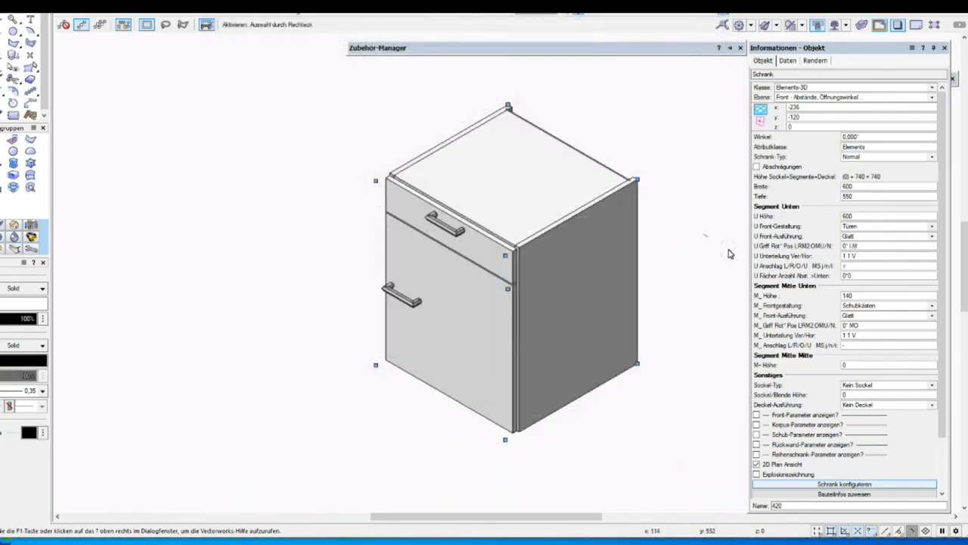
pyautogui.click(19, 6)
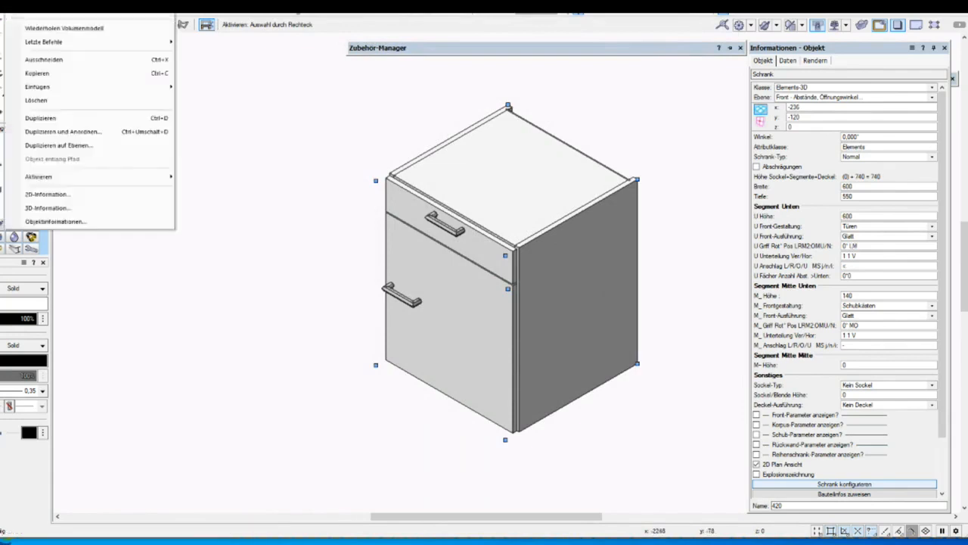
pyautogui.click(37, 16)
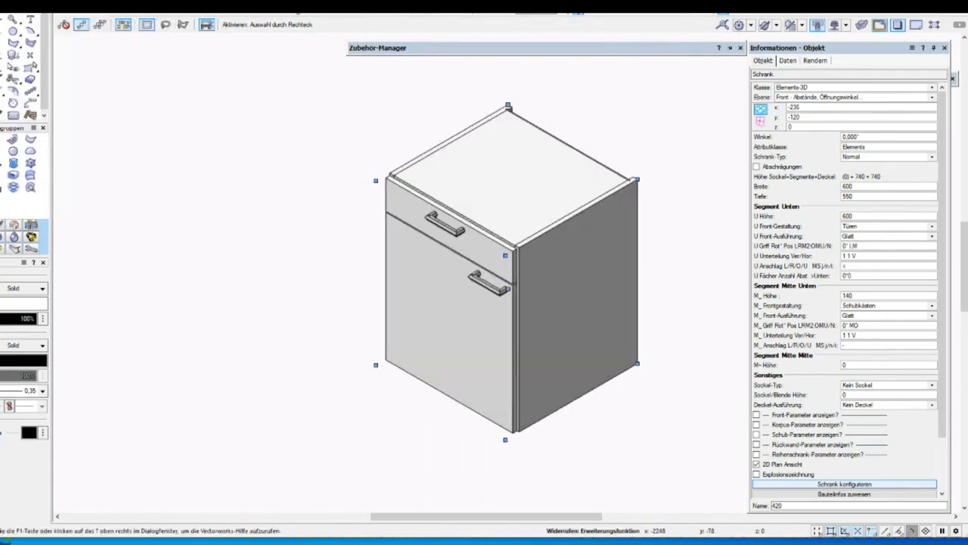
# - Set the cabinet's width (Breite) to 1500
pyautogui.doubleClick(866, 187)
pyautogui.write('1500')
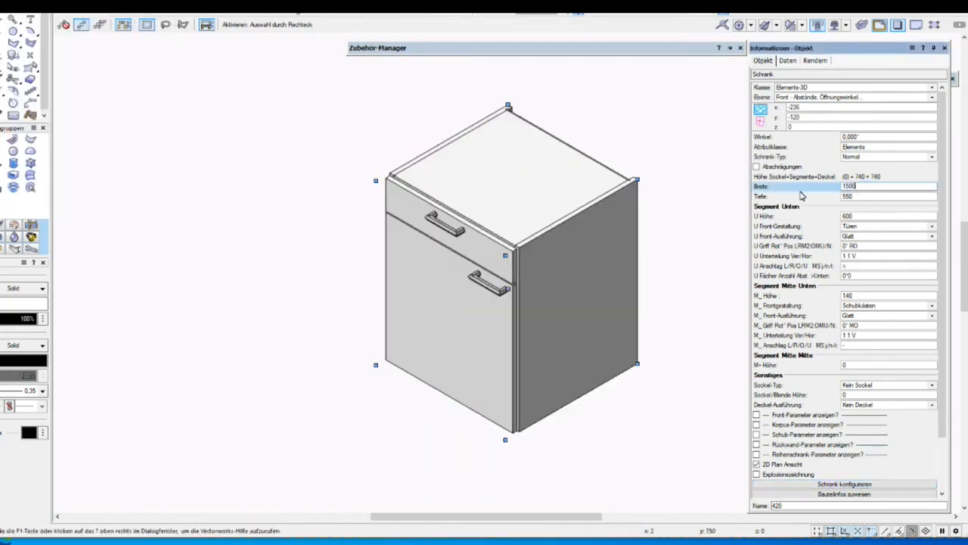
pyautogui.press('Return')
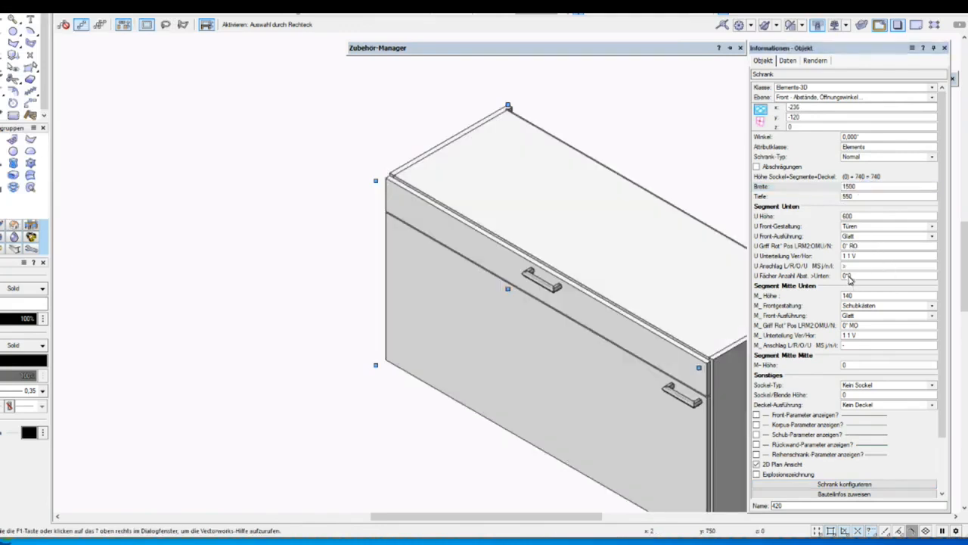
# - Set the vertical division to 3 for both the lower door segment and the middle drawer segment
pyautogui.click(847, 259)
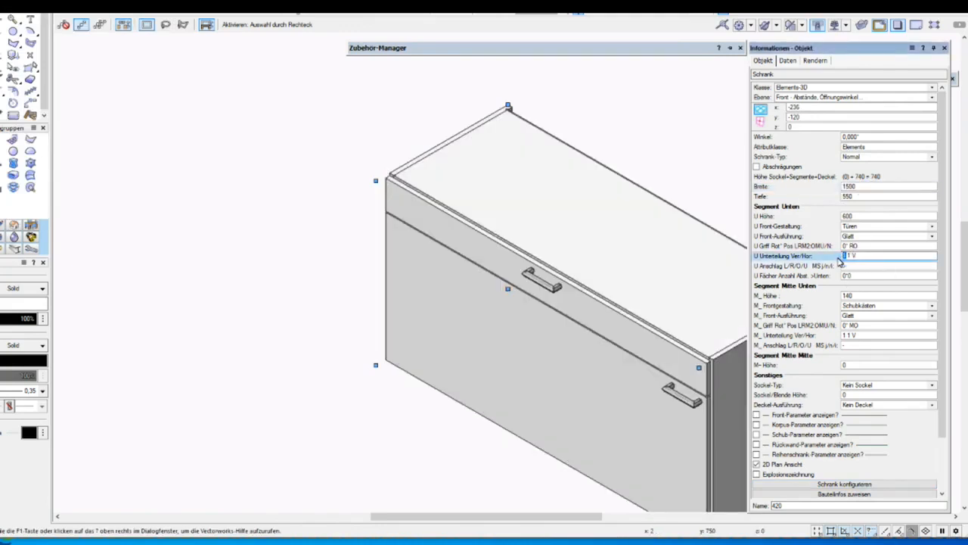
pyautogui.write('3')
pyautogui.press('Return')
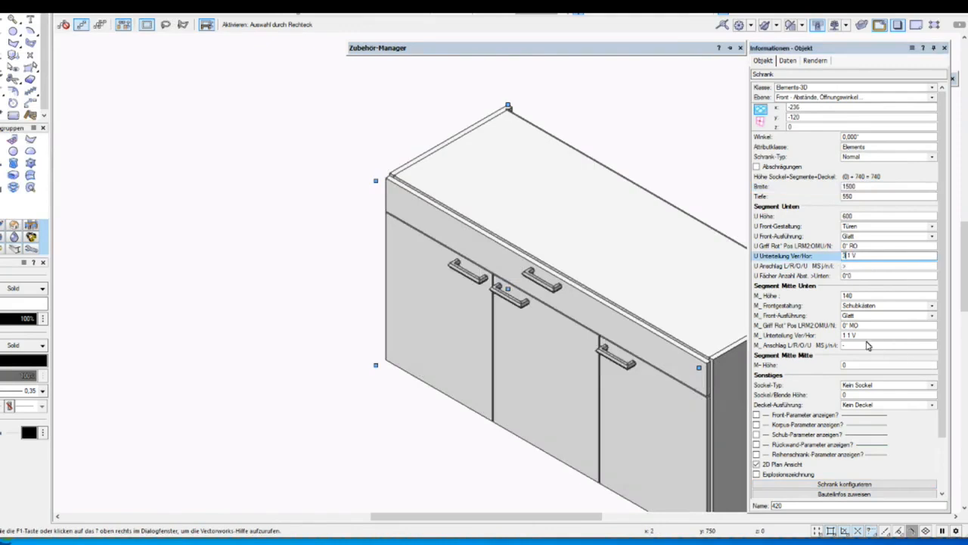
pyautogui.moveTo(849, 337); pyautogui.dragTo(839, 346)
pyautogui.write('3')
pyautogui.press('Return')
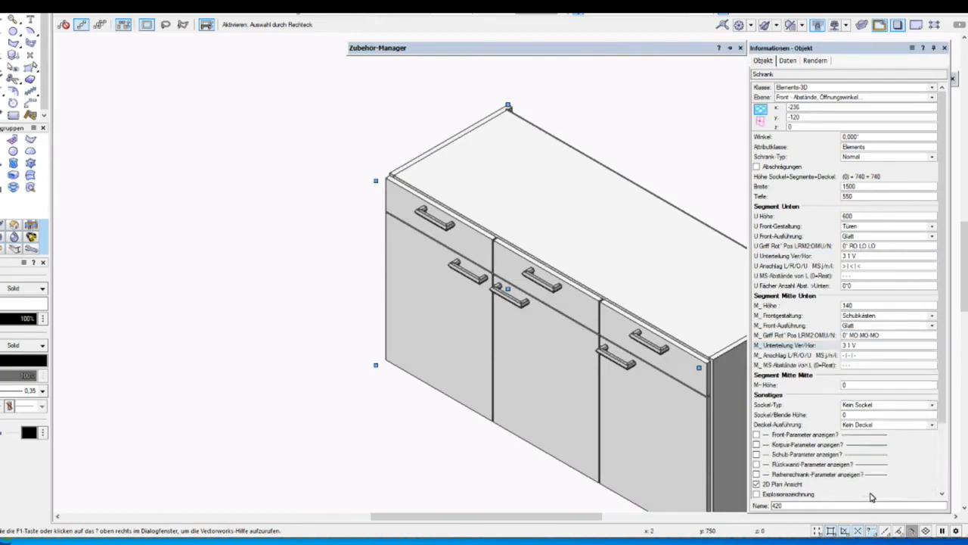
# - Open the cabinet's front configuration and cycle each of the three lower doors' handle positions back to RO, LO and LO
pyautogui.scroll(-3, 941, 446)
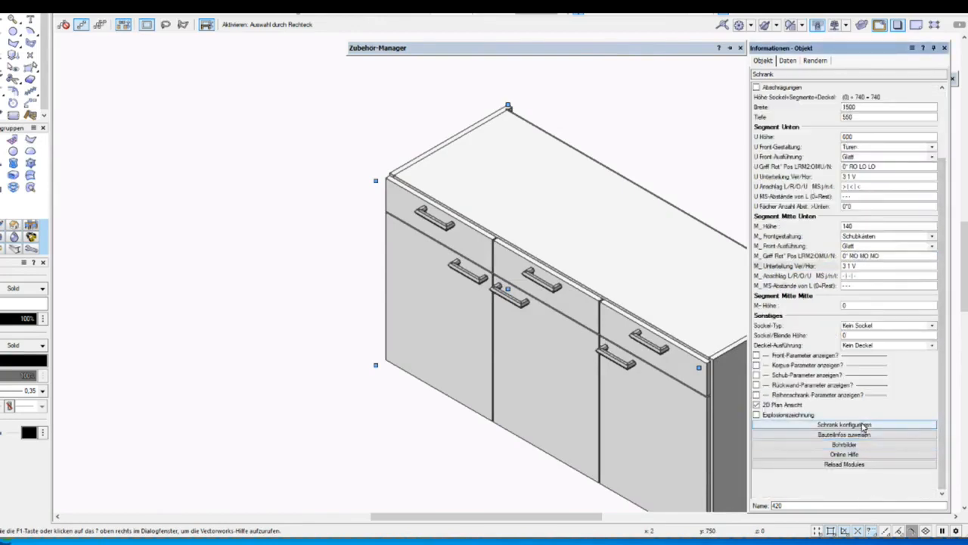
pyautogui.click(863, 424)
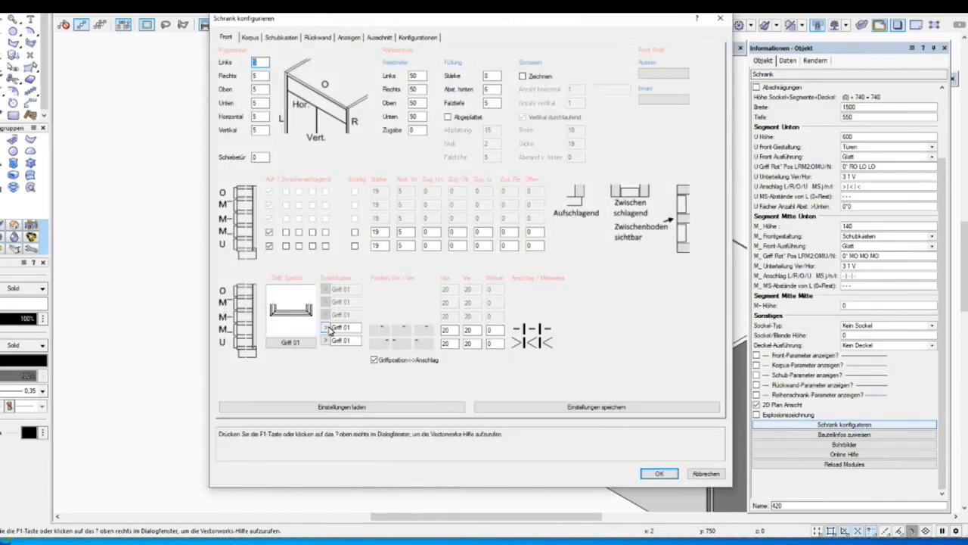
pyautogui.click(417, 346)
pyautogui.click(418, 346)
pyautogui.click(418, 346)
pyautogui.click(418, 345)
pyautogui.click(397, 345)
pyautogui.click(395, 344)
pyautogui.click(395, 345)
pyautogui.click(395, 345)
pyautogui.click(372, 345)
pyautogui.click(372, 345)
pyautogui.click(372, 345)
pyautogui.click(372, 345)
# - Set the handle positions of all three drawers to the centre (MM) and apply the front configuration
pyautogui.click(401, 335)
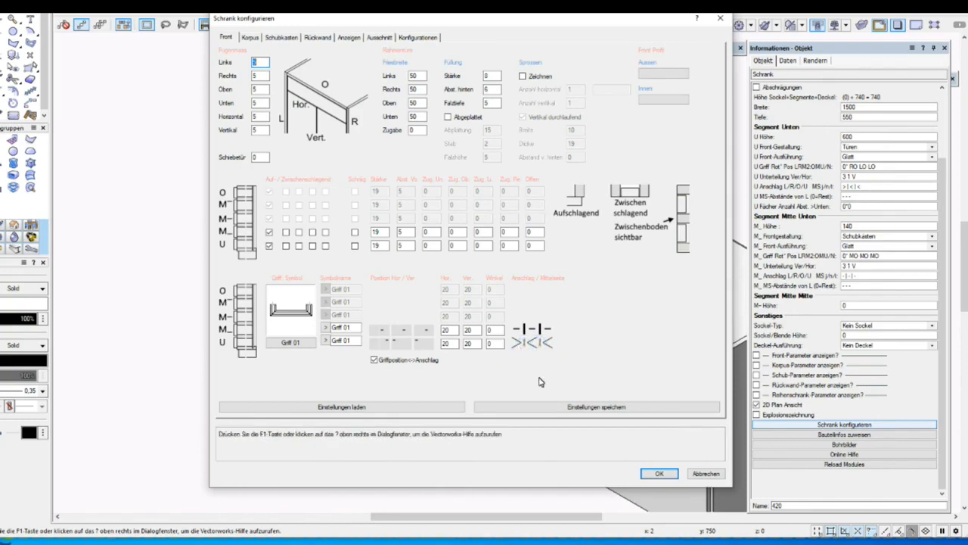
pyautogui.click(659, 473)
pyautogui.click(653, 474)
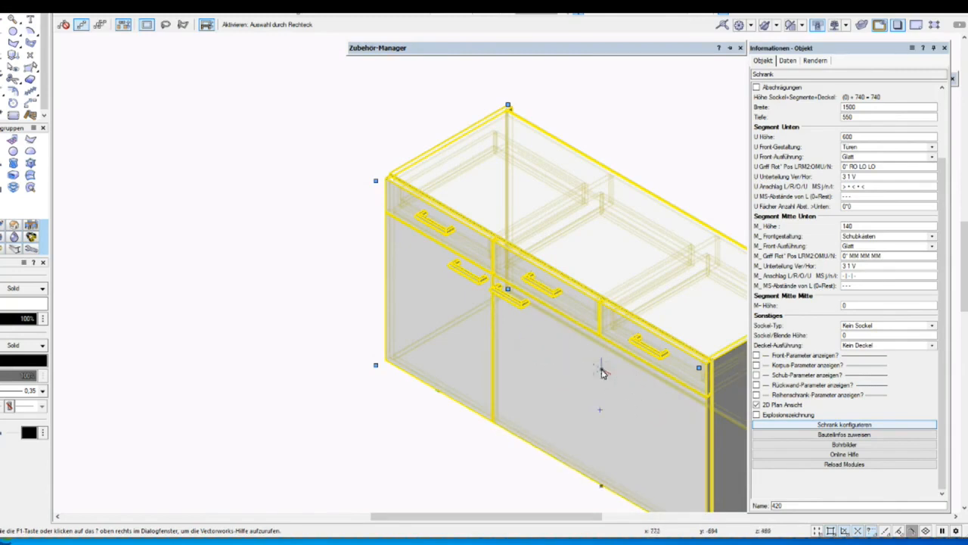
# - Add a middle partition between the second and third lower doors in the cabinet configuration and apply it
pyautogui.click(848, 428)
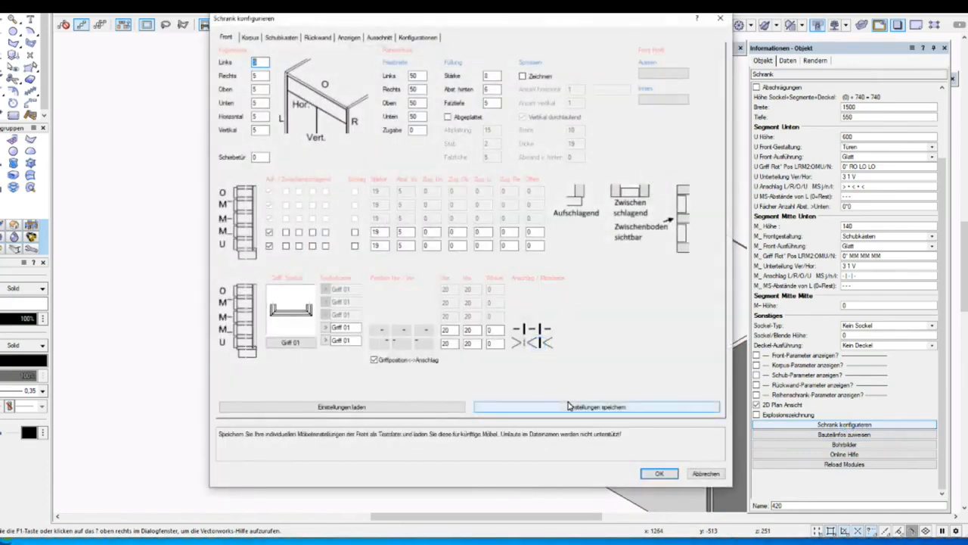
pyautogui.click(665, 472)
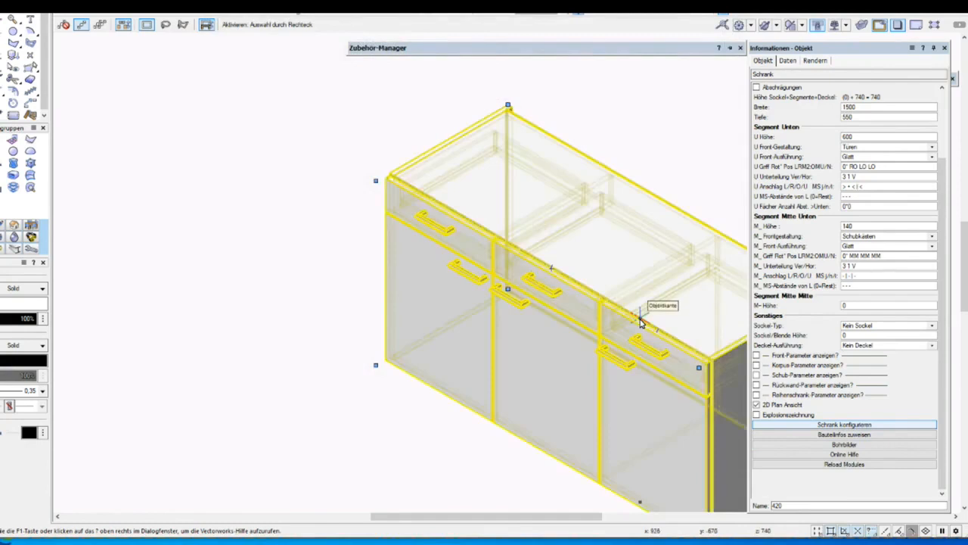
# - Set the lower door handles' vertical distance to 50 and their angle to 90° in the cabinet's front configuration
pyautogui.click(851, 426)
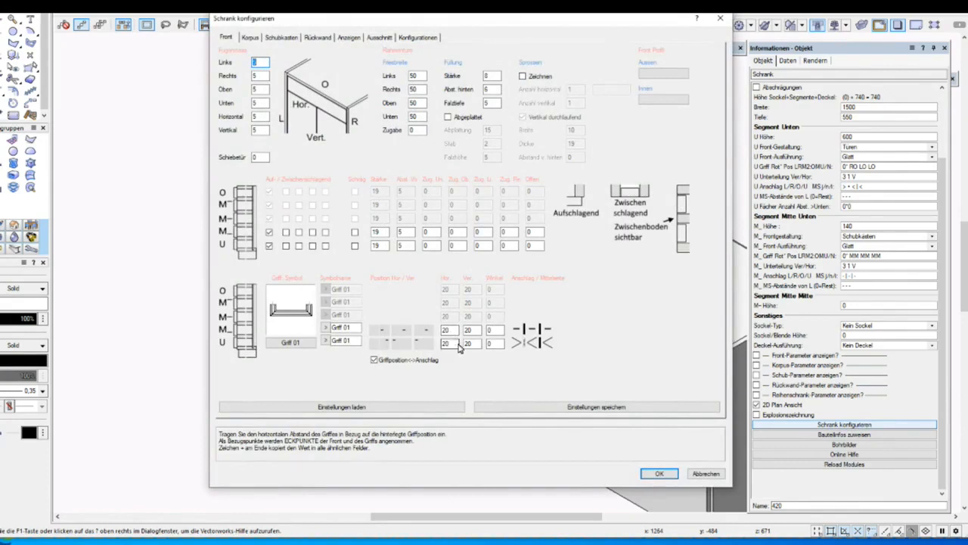
pyautogui.moveTo(474, 344); pyautogui.dragTo(456, 348)
pyautogui.write('5')
pyautogui.press('Return')
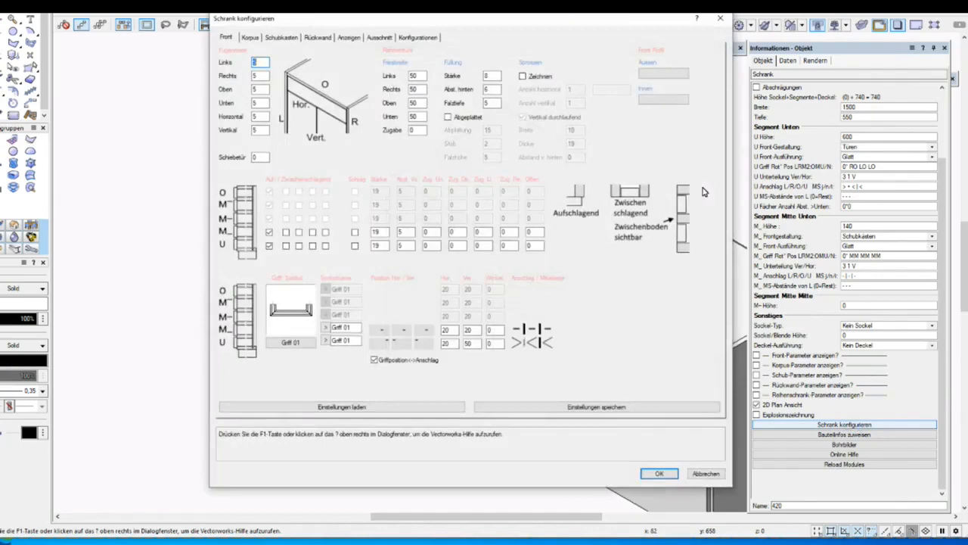
pyautogui.moveTo(497, 343); pyautogui.dragTo(484, 343)
pyautogui.write('90')
pyautogui.press('Return')
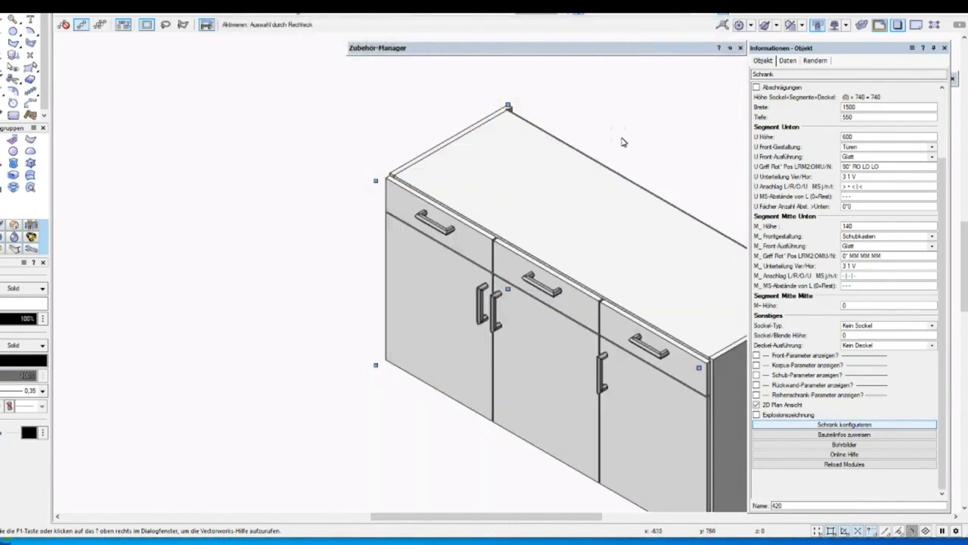
# - Set the lower door handles' rotation to 0° directly in the object's handle parameter (U Griff Rot), keeping positions RO LO LO
pyautogui.click(845, 257)
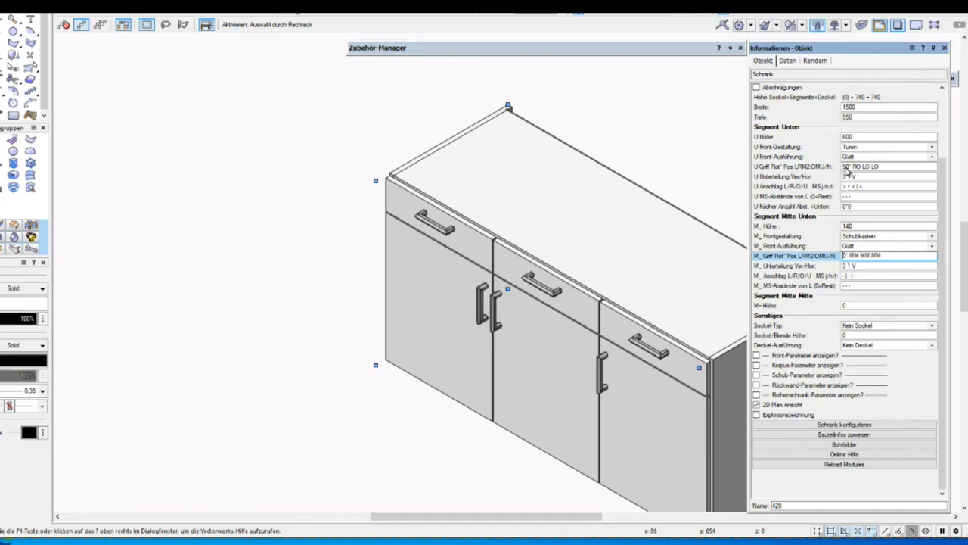
pyautogui.click(846, 168)
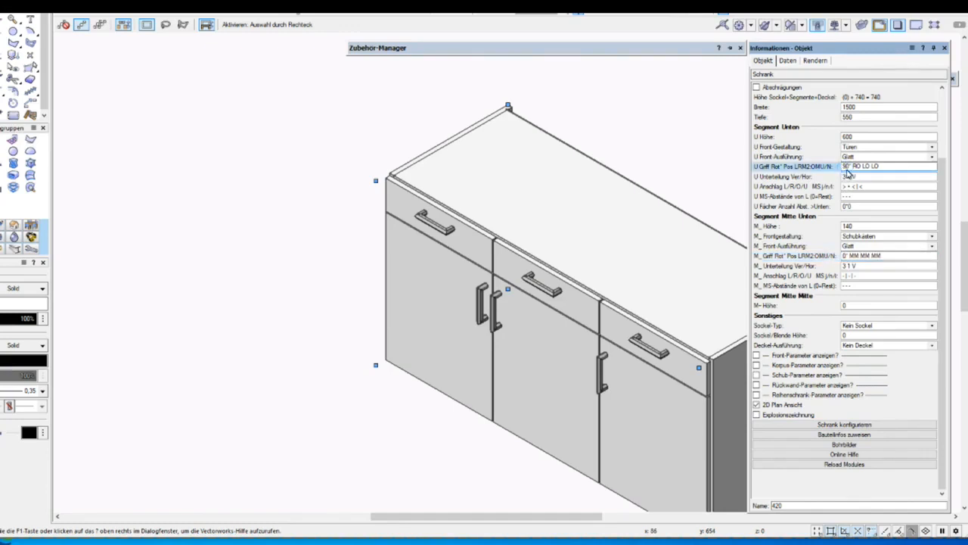
pyautogui.press('BackSpace')
pyautogui.press('Return')
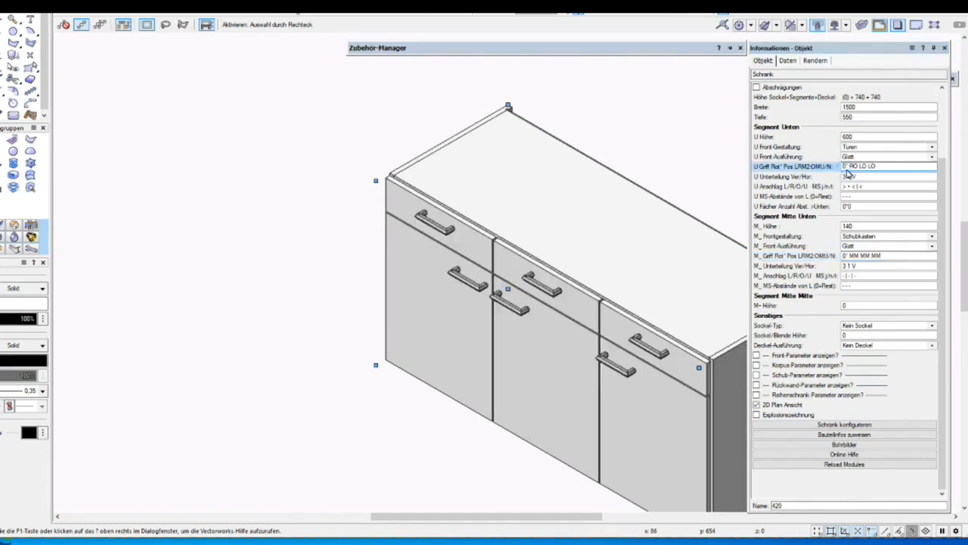
# - Open the cabinet configuration
pyautogui.click(823, 424)
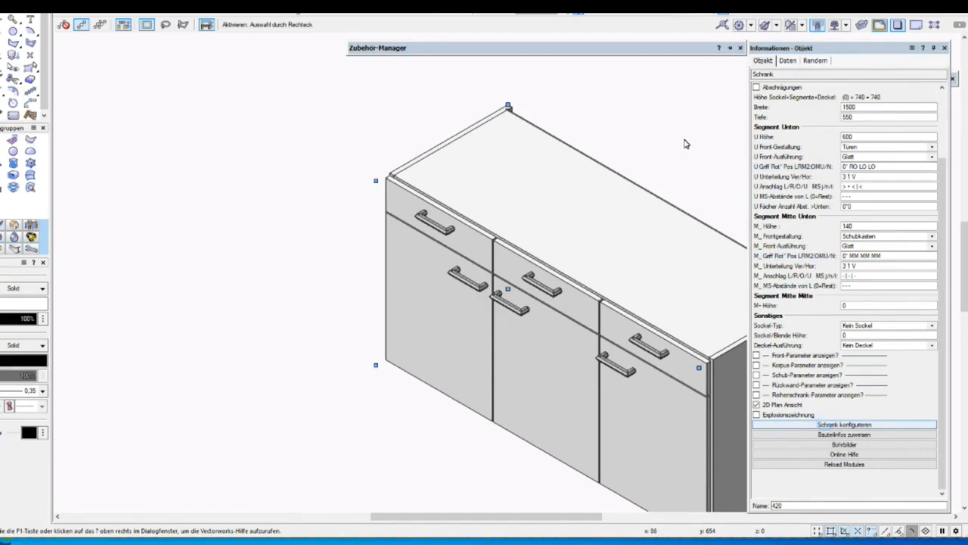